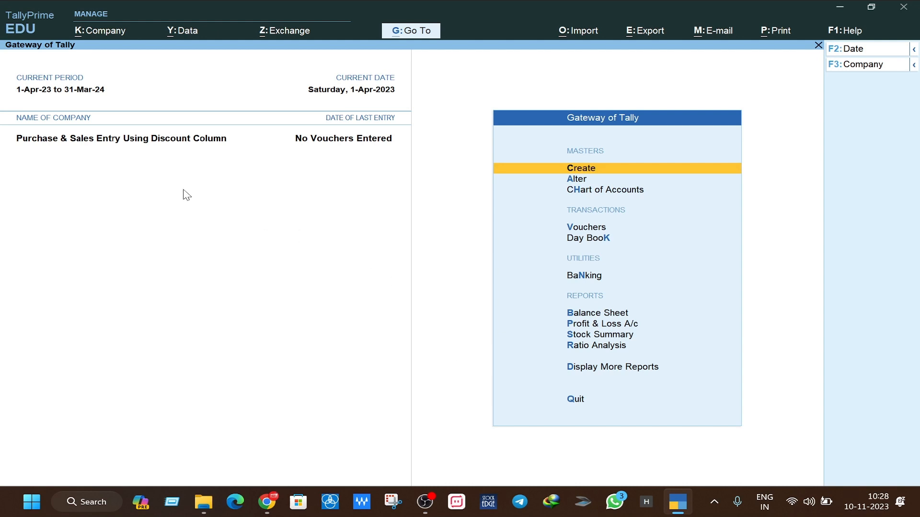
# Step: Open the current company's alteration form, review its name, address, financial year and currency details, and accept the form
pyautogui.click(103, 33)
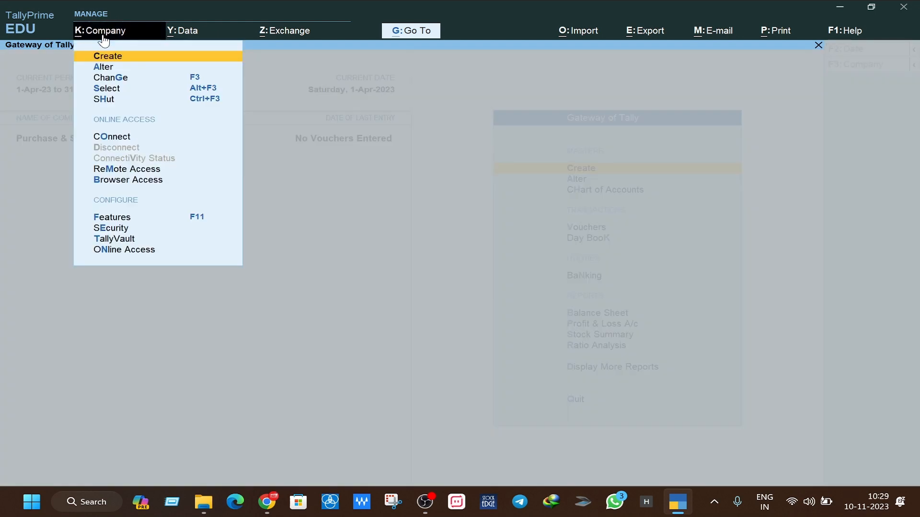
pyautogui.click(113, 69)
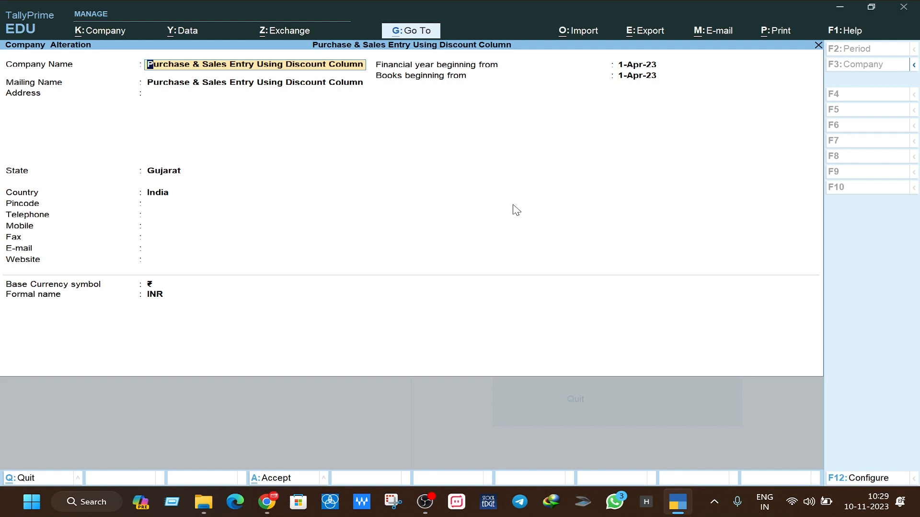
pyautogui.press('Return')
pyautogui.press('Return')
pyautogui.press('Return')
pyautogui.press('Return')
pyautogui.press('Return')
pyautogui.press('Return')
pyautogui.press('Return')
pyautogui.press('Return')
pyautogui.press('Return')
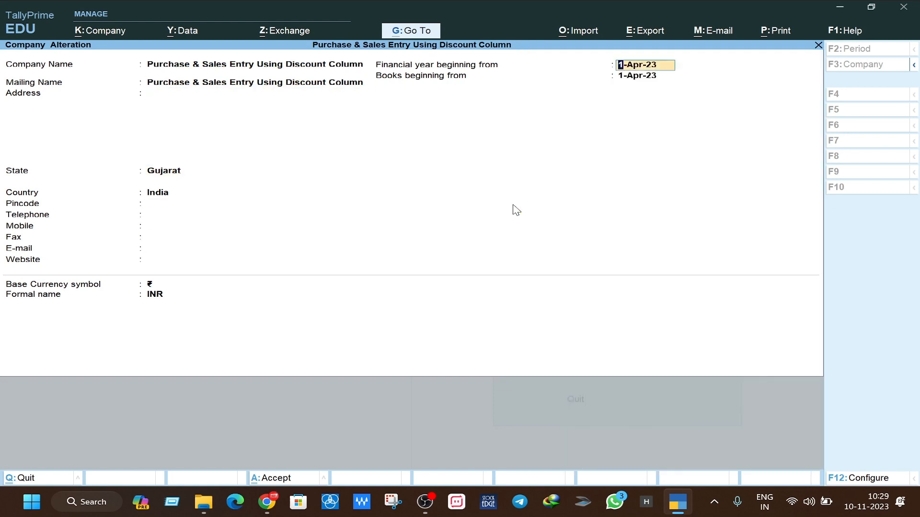
pyautogui.press('Return')
pyautogui.press('Return')
pyautogui.press('Return')
pyautogui.press('Return')
pyautogui.press('Return')
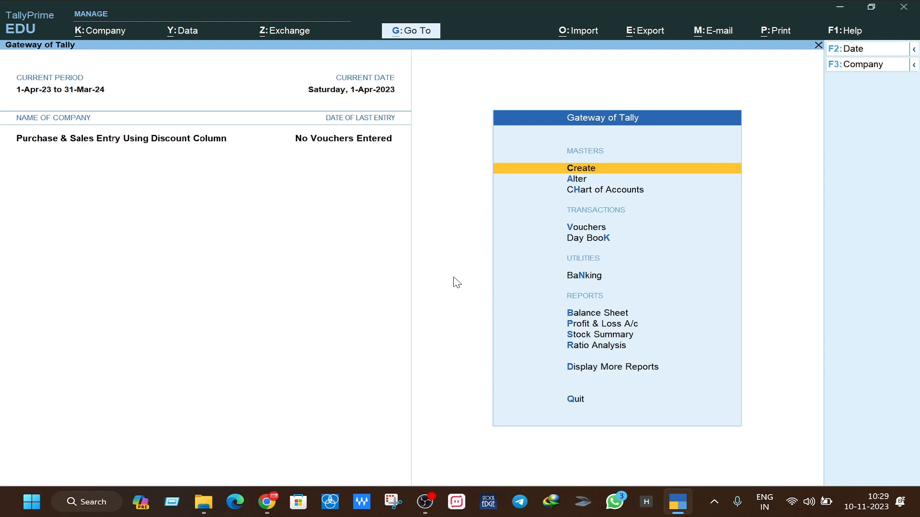
# Step: Open the company features and set "Use Discount column in invoices" to Yes
pyautogui.press('F11')
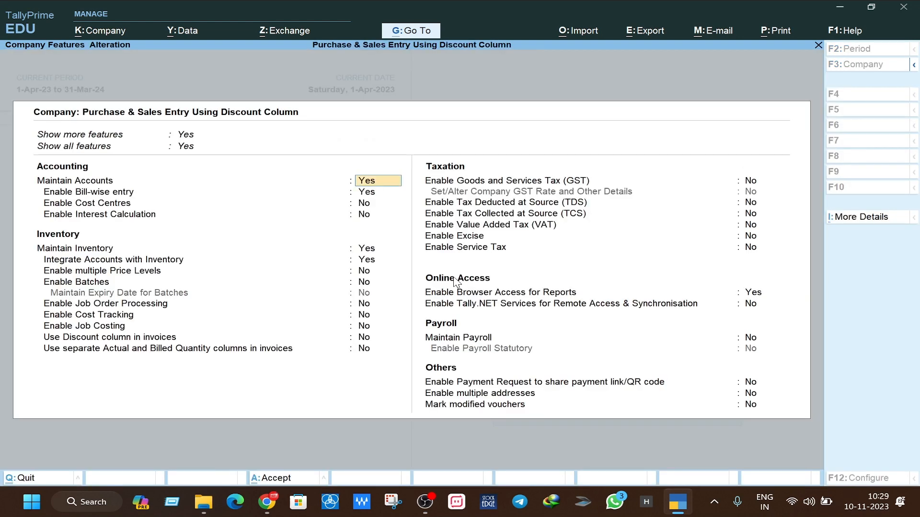
pyautogui.press('Return')
pyautogui.press('Return')
pyautogui.press('Return')
pyautogui.press('Return')
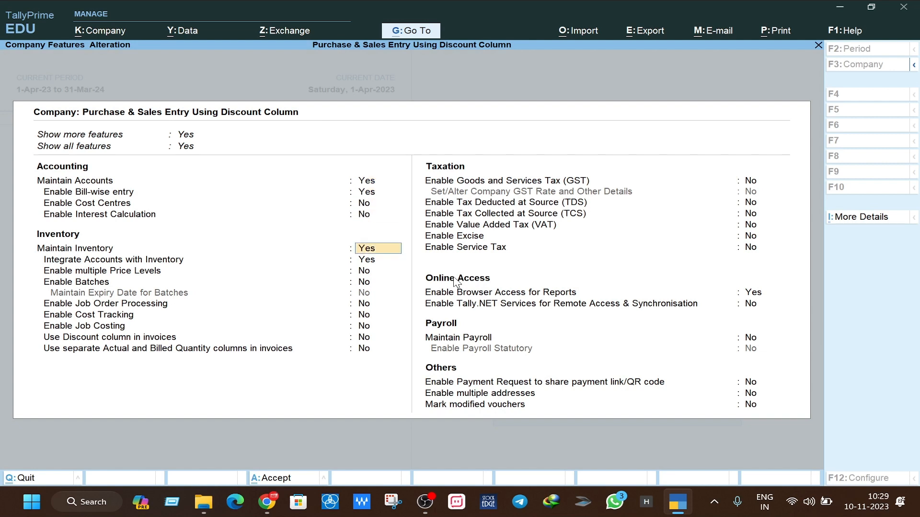
pyautogui.press('Return')
pyautogui.press('Return')
pyautogui.press('Return')
pyautogui.press('Return')
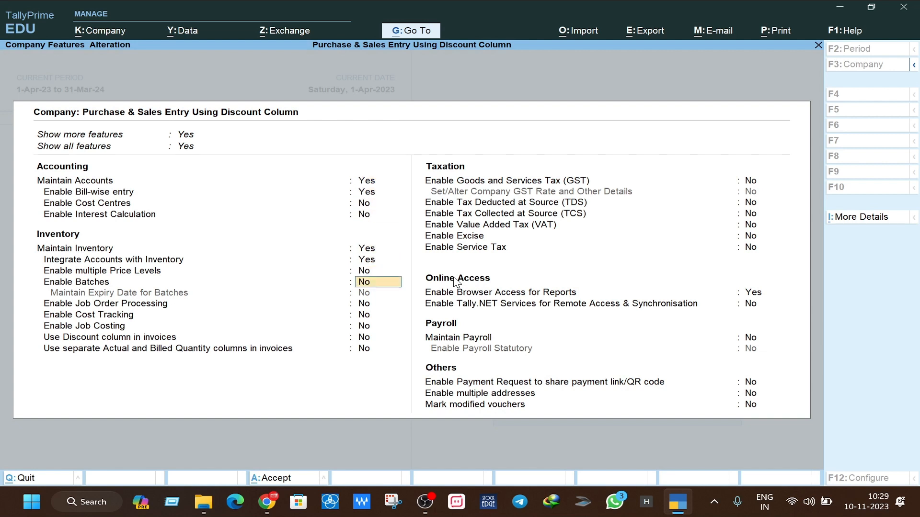
pyautogui.press('Return')
pyautogui.press('Return')
pyautogui.press('Return')
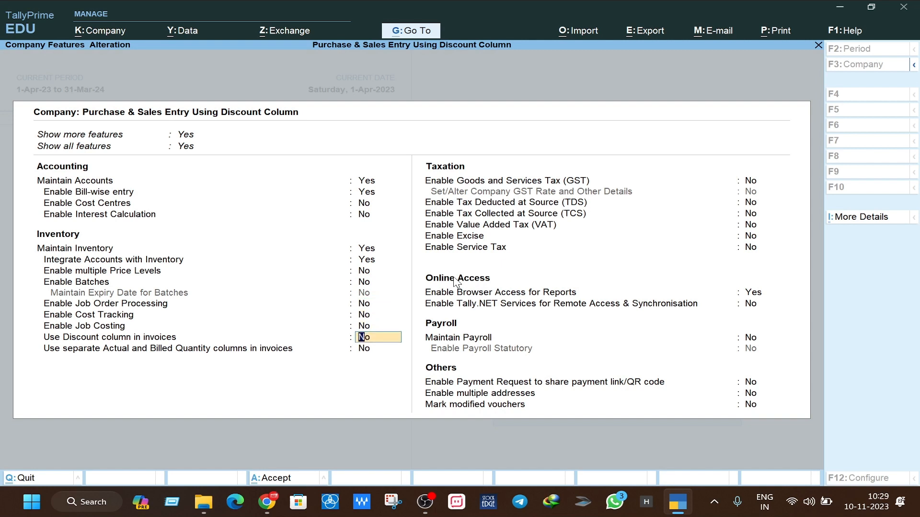
pyautogui.write('y')
pyautogui.press('Return')
pyautogui.press('Return')
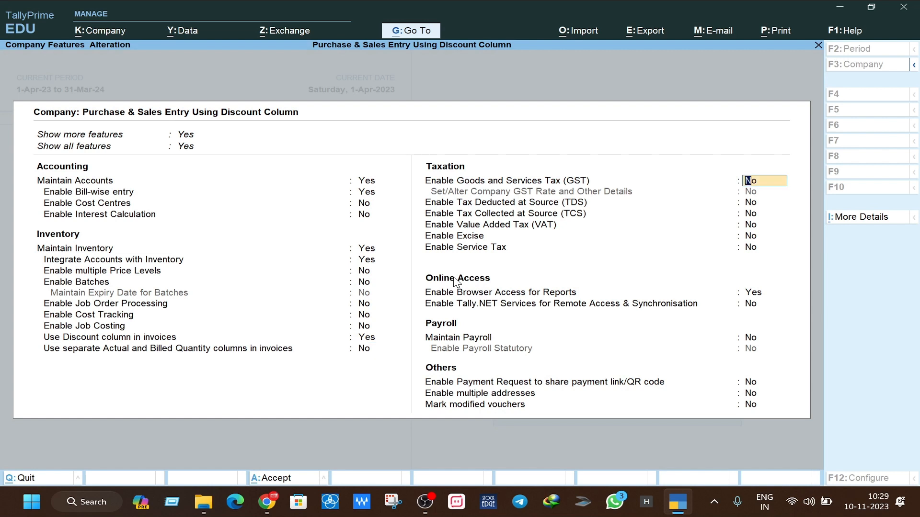
# Step: Enable Goods and Services Tax (GST) and accept the company's GST details with Regular registration type and Monthly GSTR-1 periodicity
pyautogui.write('y')
pyautogui.press('Return')
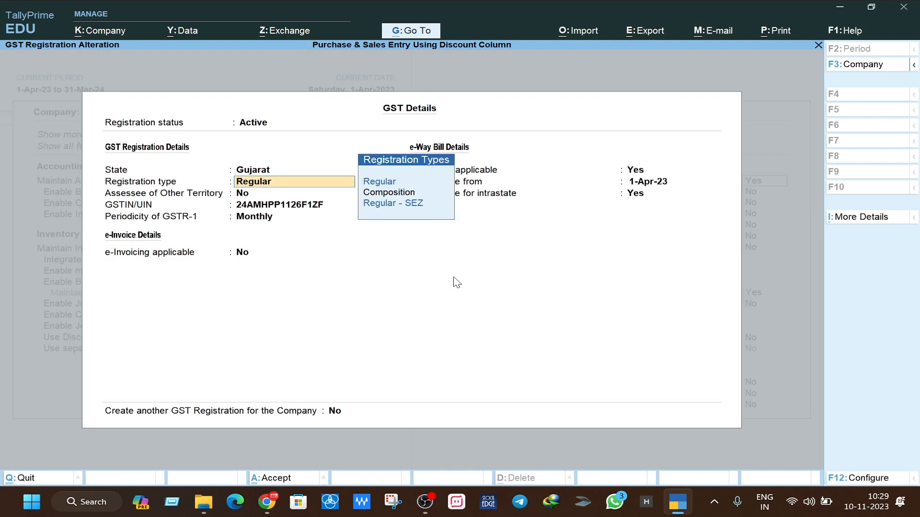
pyautogui.press('Return')
pyautogui.press('Return')
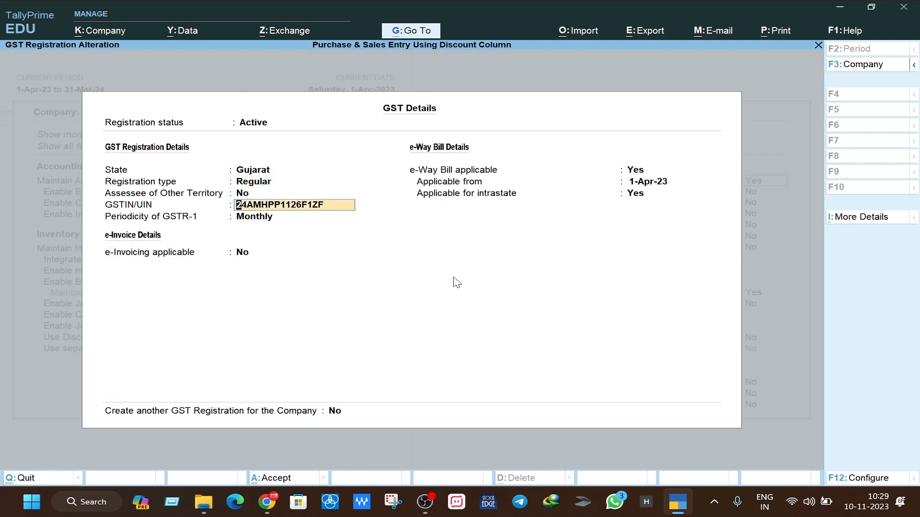
pyautogui.press('Return')
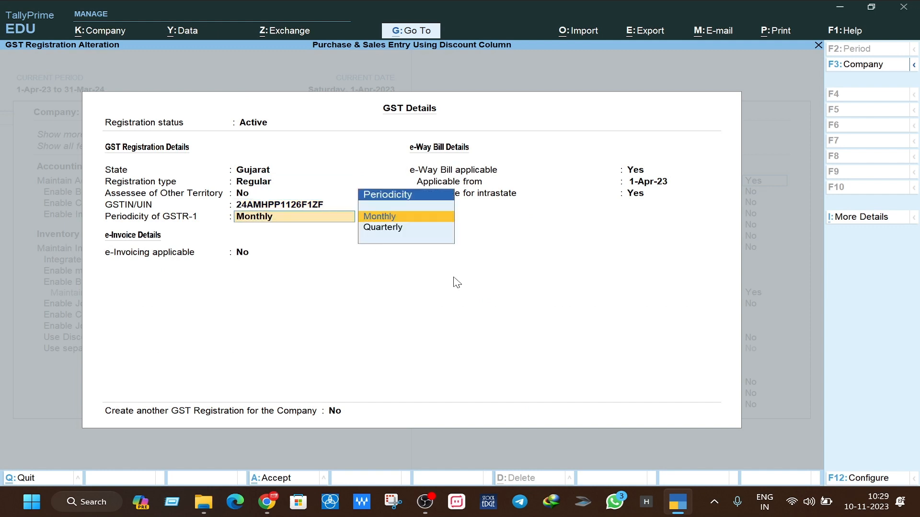
pyautogui.press('Return')
pyautogui.press('Return')
pyautogui.press('Return')
pyautogui.press('Return')
pyautogui.press('Return')
pyautogui.press('Return')
pyautogui.press('Return')
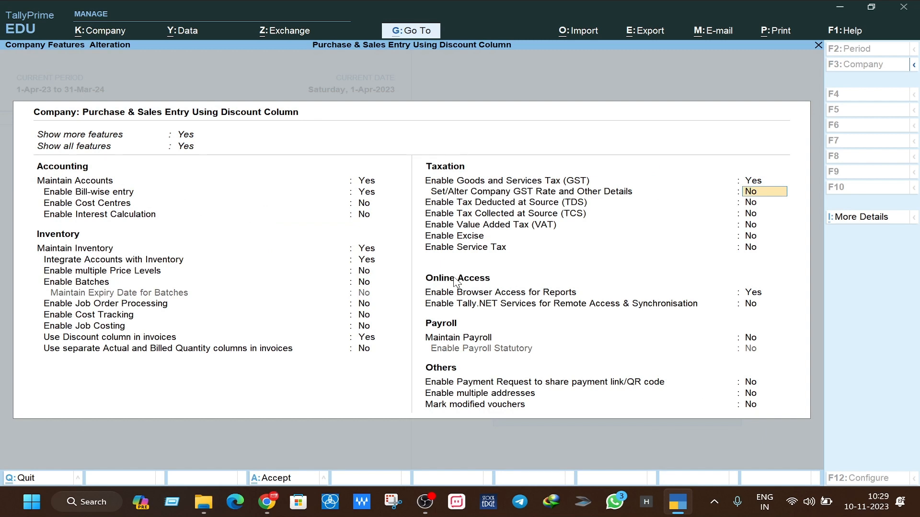
# Step: Accept the remaining taxation, online access, payroll and other options as they are and save the company features
pyautogui.press('Return')
pyautogui.press('Return')
pyautogui.press('Return')
pyautogui.press('Return')
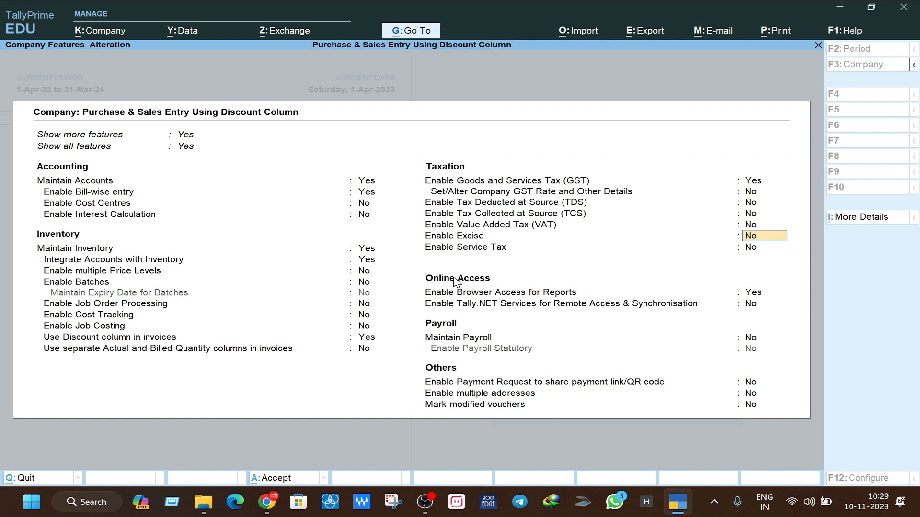
pyautogui.press('Return')
pyautogui.press('Return')
pyautogui.press('Return')
pyautogui.press('Return')
pyautogui.press('Return')
pyautogui.press('Return')
pyautogui.press('Return')
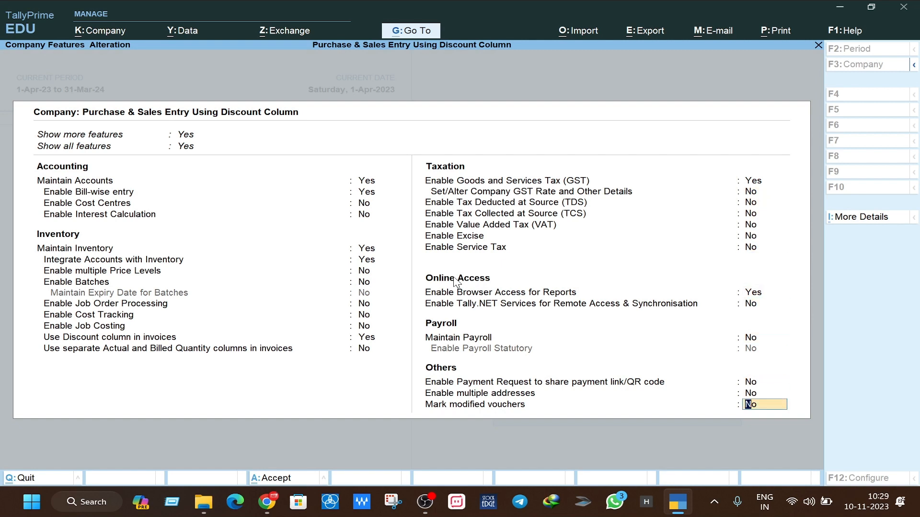
pyautogui.press('Return')
pyautogui.press('Return')
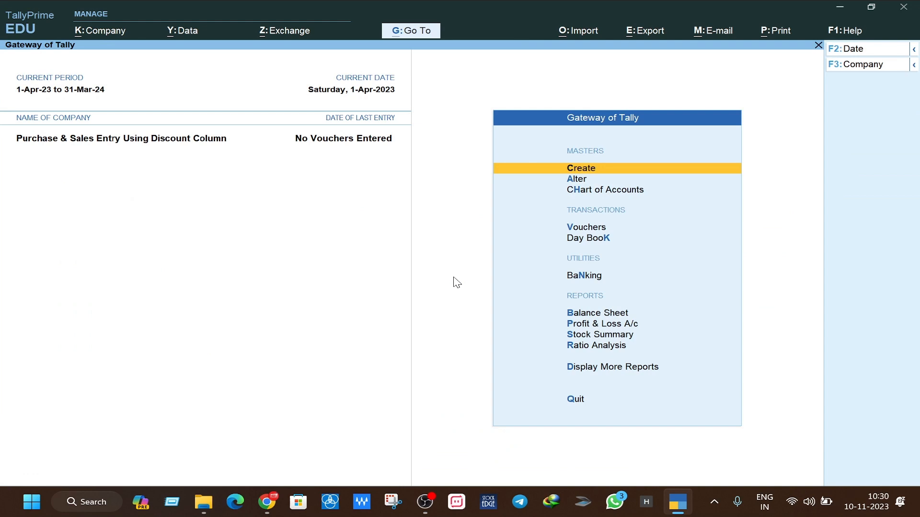
# Step: Start a new purchase voucher from the transactions section and accept the voucher date 1-Apr-23
pyautogui.press('Down')
pyautogui.press('Down')
pyautogui.press('Down')
pyautogui.press('Down')
pyautogui.press('Up')
pyautogui.press('Return')
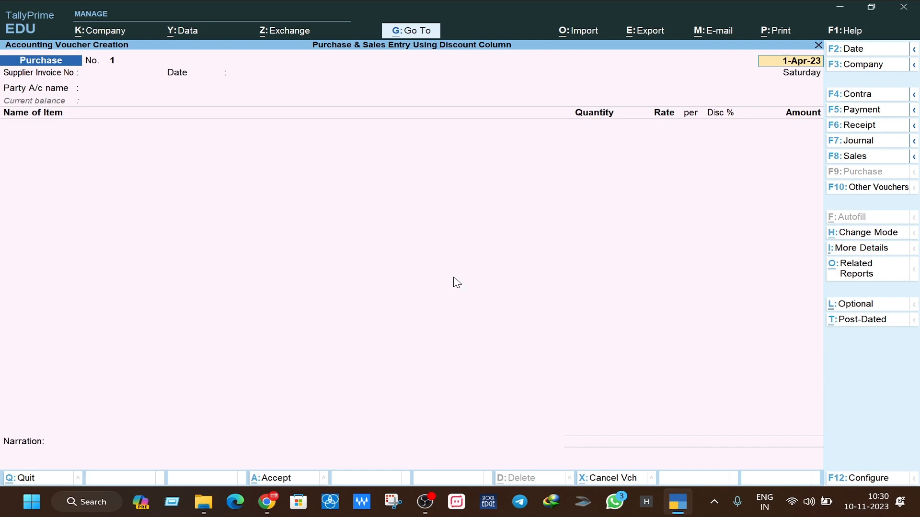
pyautogui.press('Return')
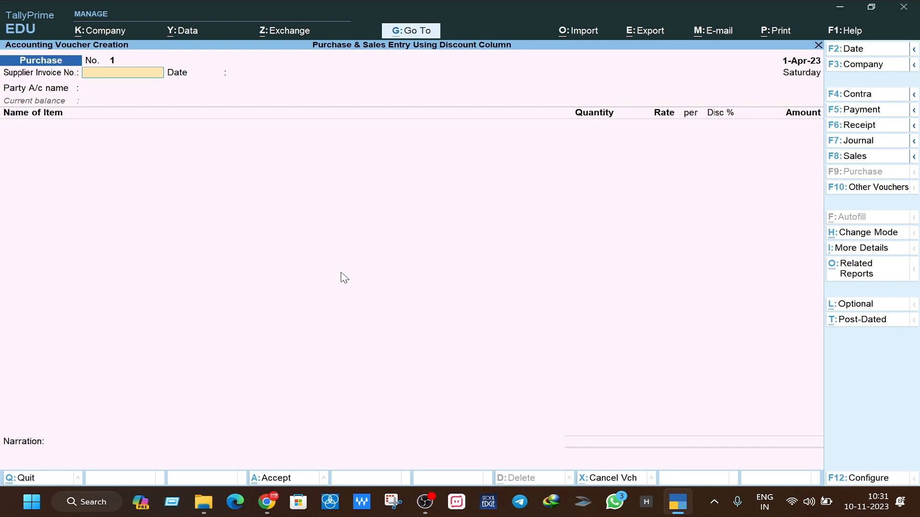
# Step: In the purchase voucher's configuration, set "Select common Ledger Account for Item Allocation" to Yes and save the configuration
pyautogui.click(850, 478)
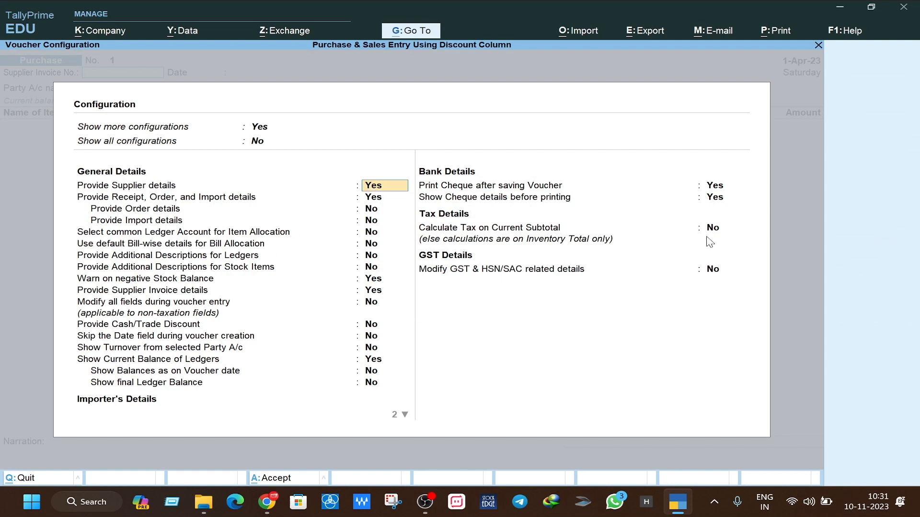
pyautogui.press('Return')
pyautogui.press('Return')
pyautogui.press('Return')
pyautogui.press('Return')
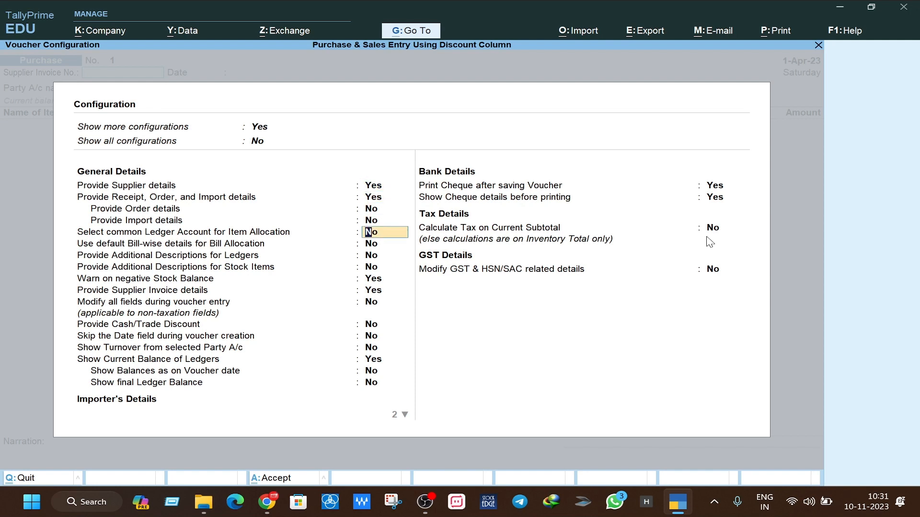
pyautogui.write('y')
pyautogui.press('Return')
pyautogui.press('Return')
pyautogui.press('Return')
pyautogui.press('Return')
pyautogui.press('Return')
pyautogui.press('Return')
pyautogui.press('Return')
pyautogui.press('Return')
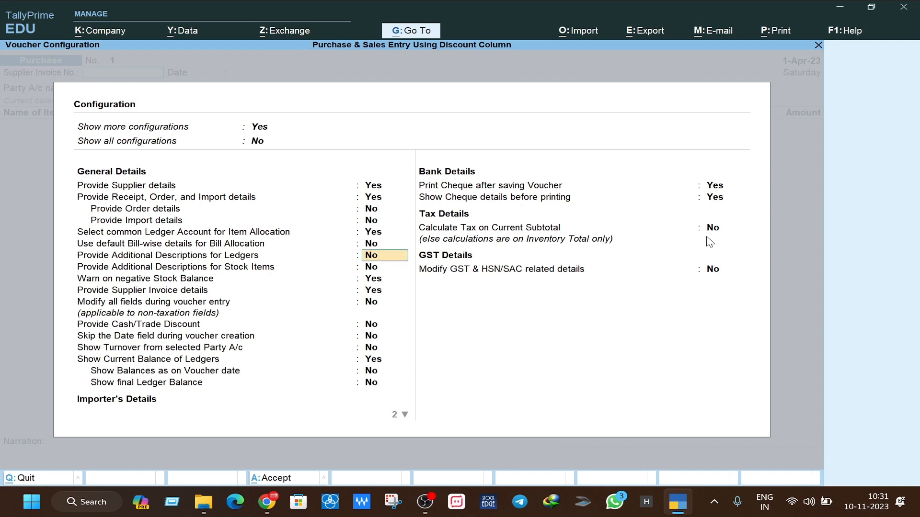
pyautogui.hotkey('ctrl', 'a')
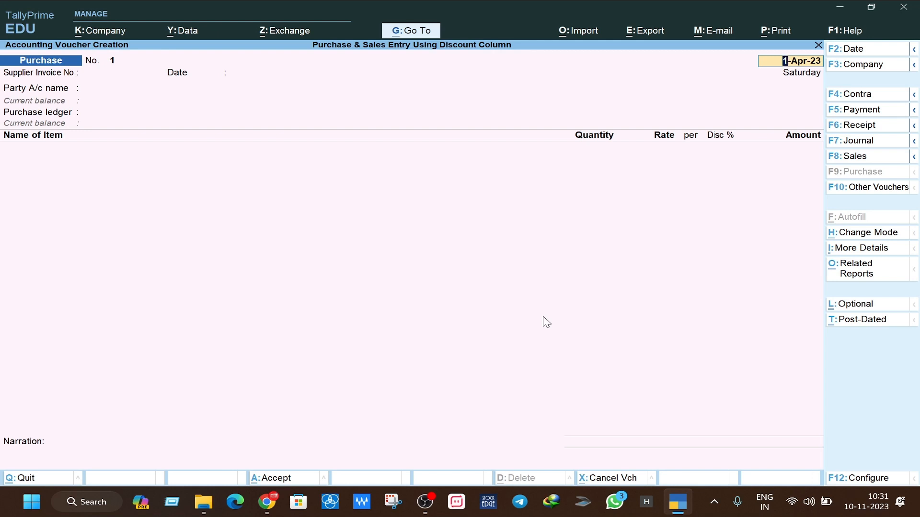
# Step: Enter supplier invoice number 1234 with the date 1-Apr-23 in the purchase voucher
pyautogui.press('Return')
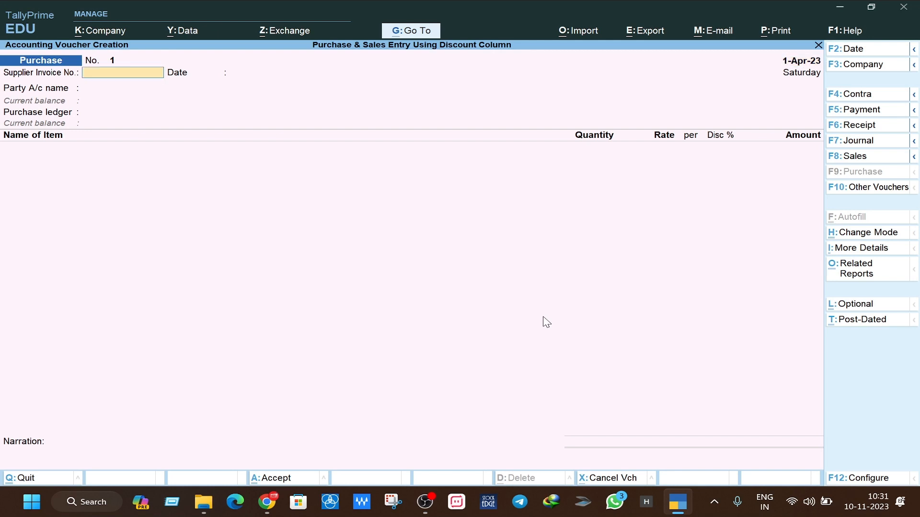
pyautogui.write('1234')
pyautogui.press('Return')
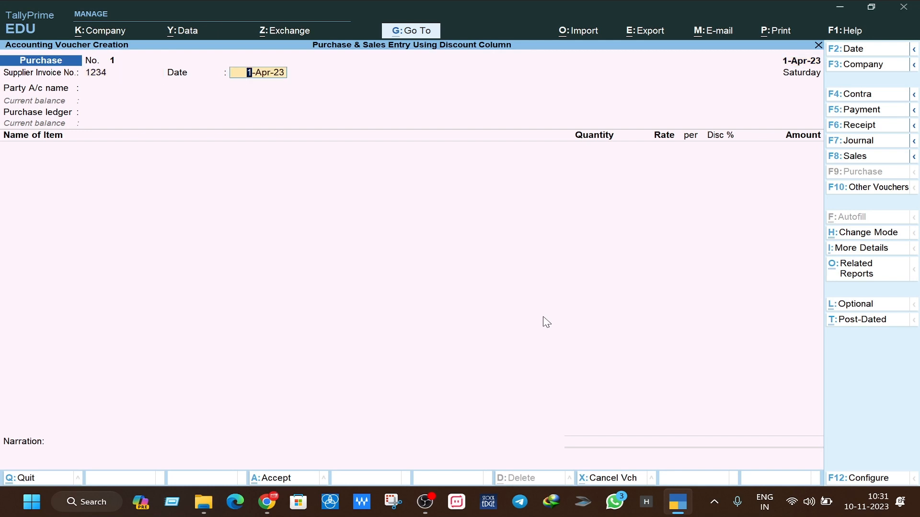
pyautogui.press('Return')
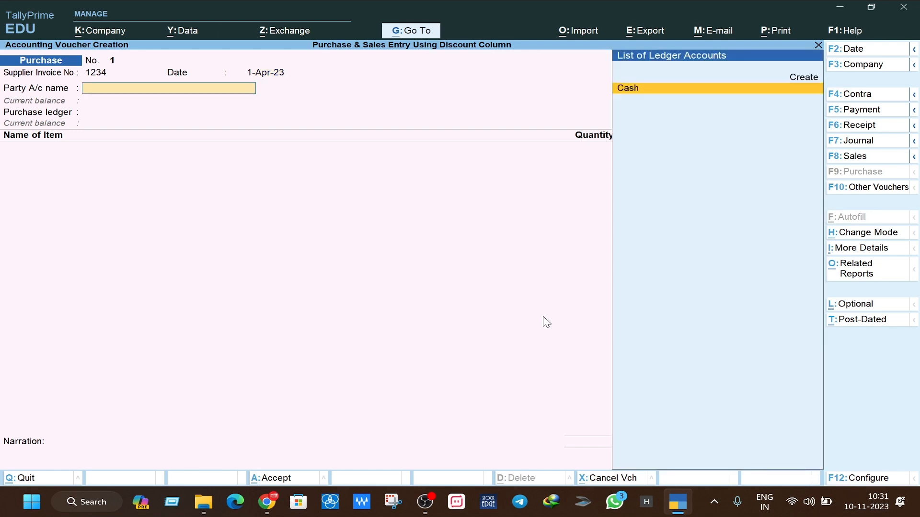
# Step: Create a party ledger named XYZ Traders from within the voucher and place it under Sundry Creditors
pyautogui.hotkey('alt', 'c')
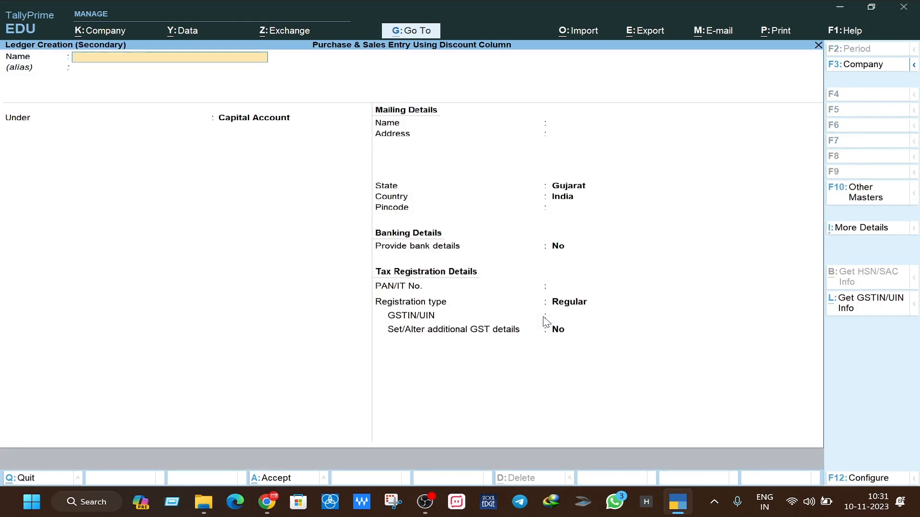
pyautogui.write('XYZ Traders')
pyautogui.press('Return')
pyautogui.press('Return')
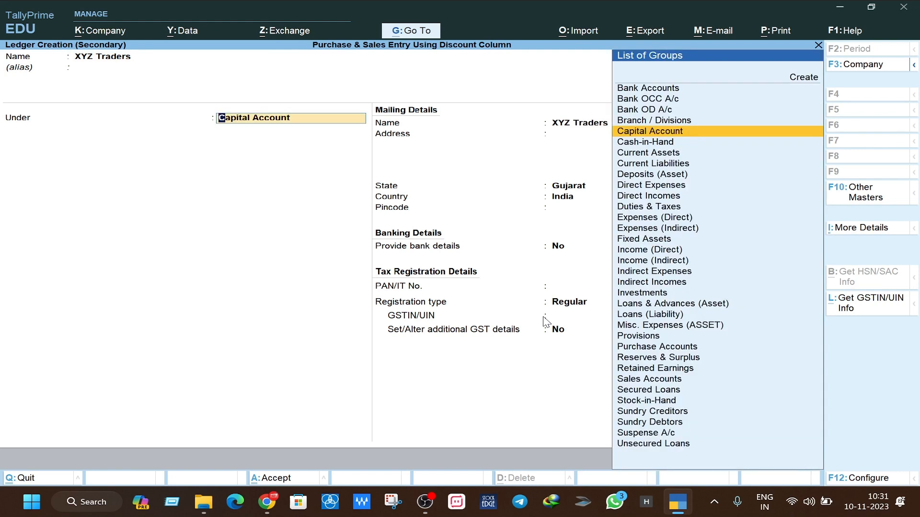
pyautogui.write('Sund')
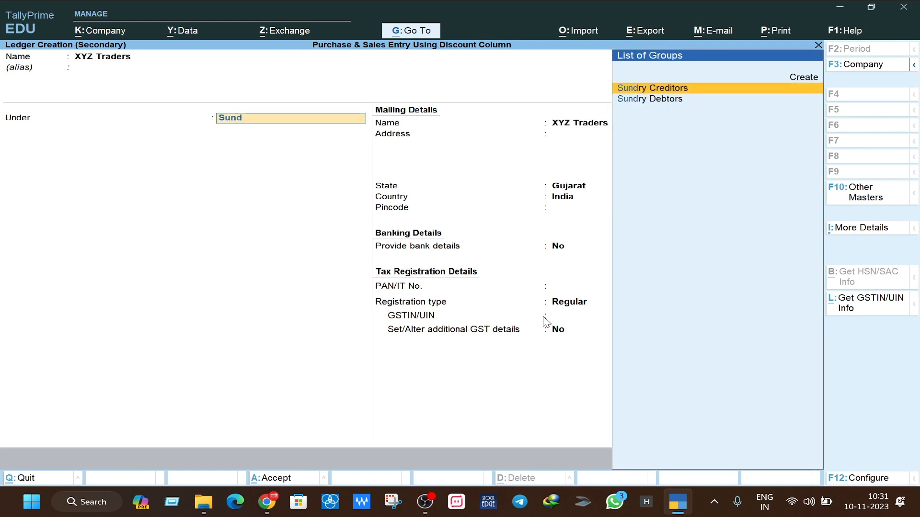
pyautogui.press('Return')
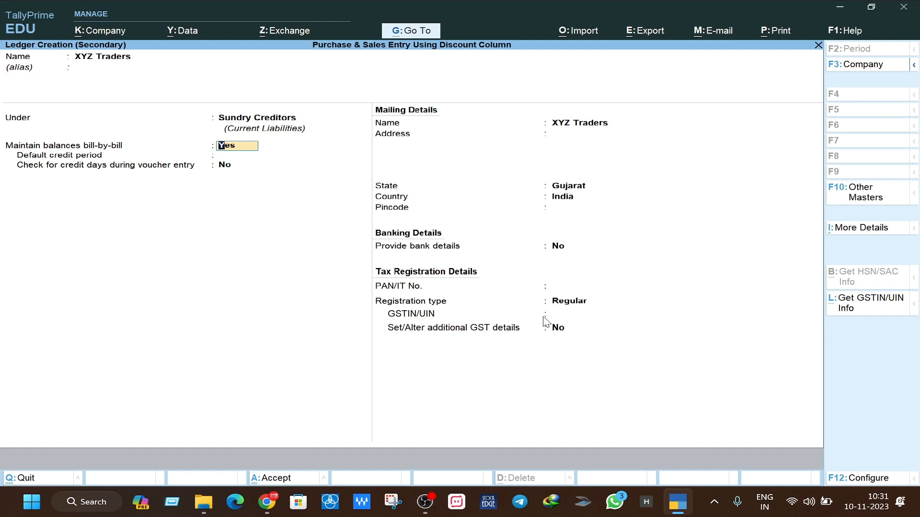
# Step: Accept the XYZ Traders ledger's bill-by-bill, mailing, banking and Regular tax registration settings and save the ledger
pyautogui.press('Return')
pyautogui.press('Return')
pyautogui.press('Return')
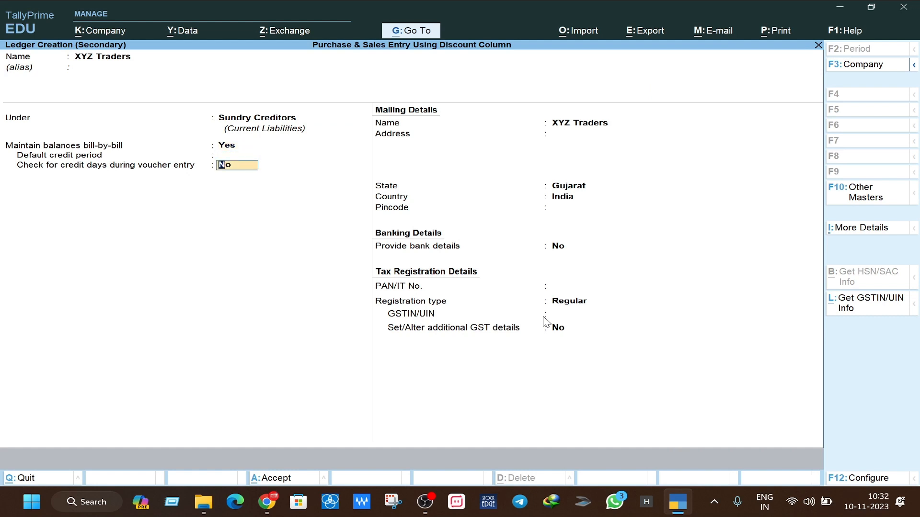
pyautogui.press('Return')
pyautogui.press('Return')
pyautogui.press('Return')
pyautogui.press('Return')
pyautogui.press('Return')
pyautogui.press('Return')
pyautogui.press('Return')
pyautogui.press('Return')
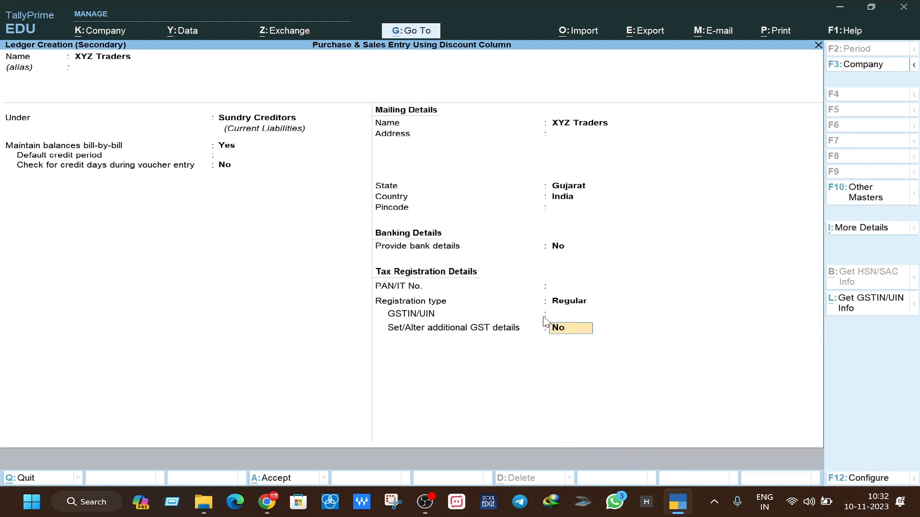
pyautogui.press('Return')
pyautogui.press('Return')
# Step: Use XYZ Traders as the voucher's party and pass through the receipt details, leaving them blank
pyautogui.press('Return')
pyautogui.press('Return')
pyautogui.press('Return')
pyautogui.press('Return')
pyautogui.press('Return')
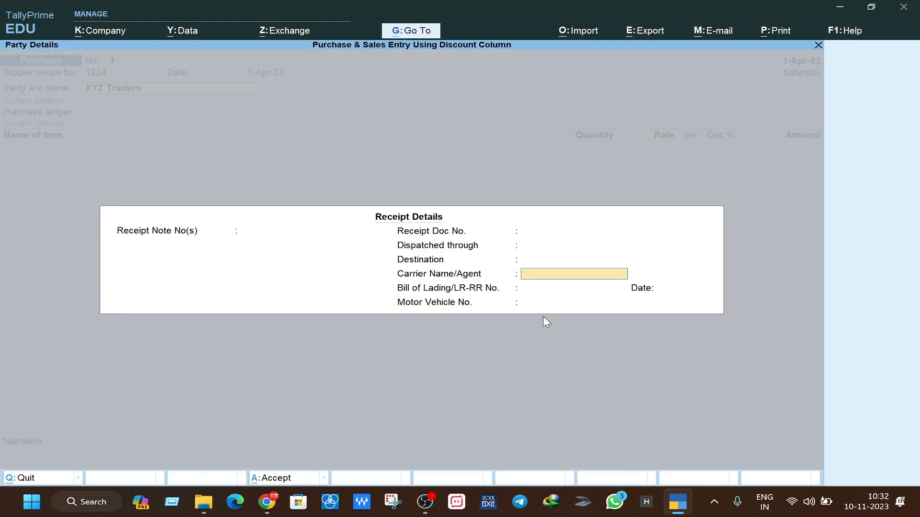
pyautogui.press('Return')
pyautogui.press('Return')
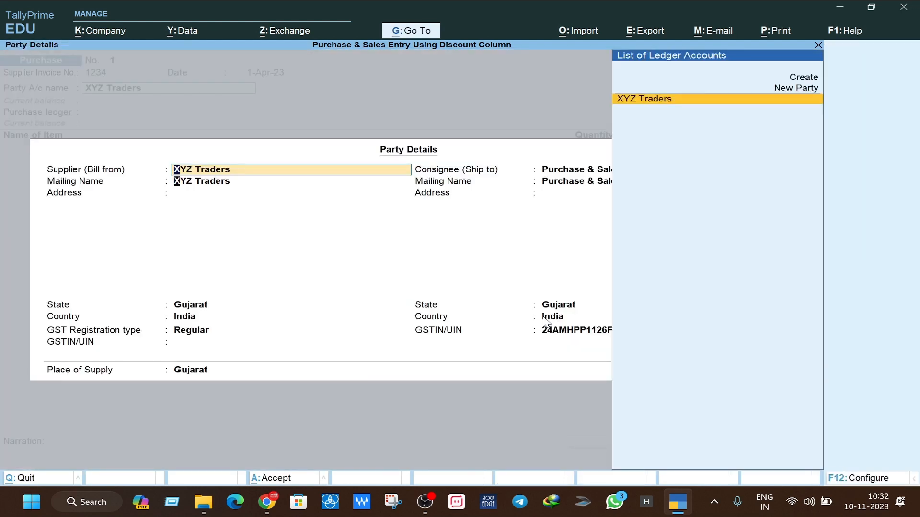
# Step: Keep XYZ Traders as the Regular-registered Gujarat supplier in the party details and enter the supplier's GSTIN/UIN
pyautogui.press('Return')
pyautogui.press('Return')
pyautogui.press('Return')
pyautogui.press('Return')
pyautogui.press('Return')
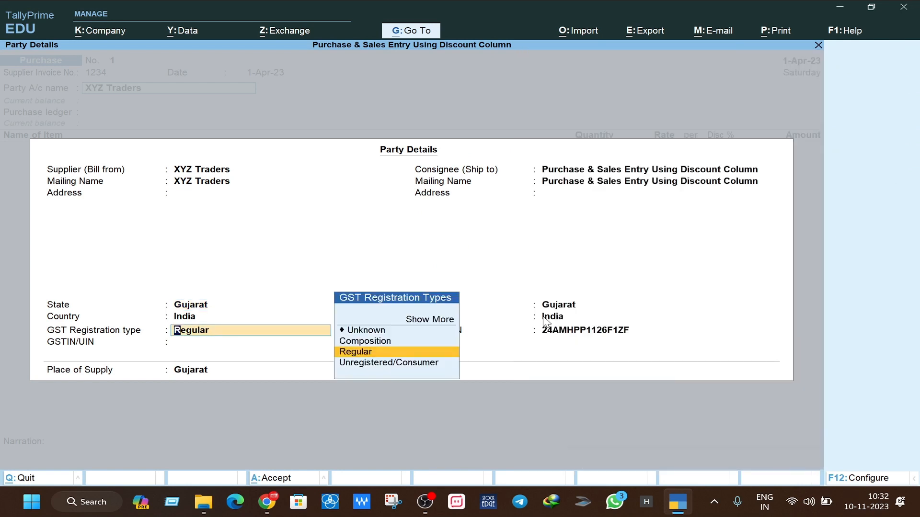
pyautogui.press('Return')
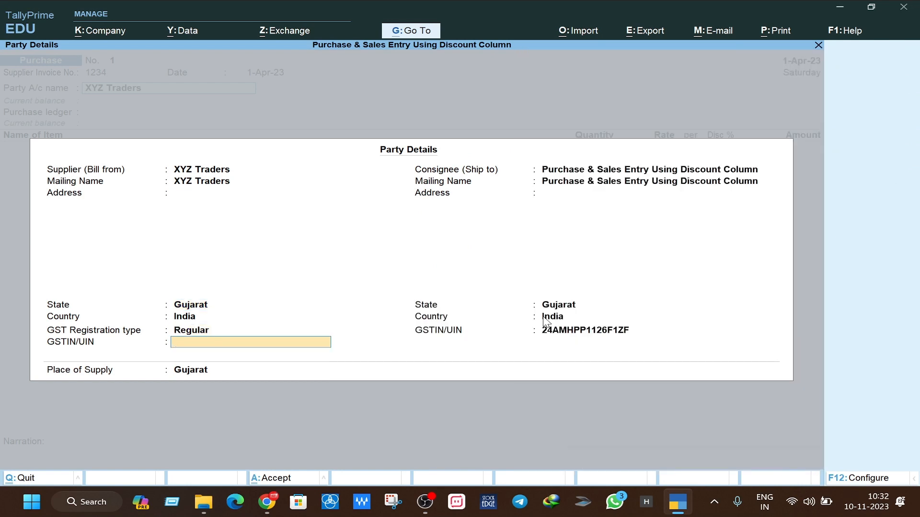
pyautogui.write('24ASDFG1234A1ZF')
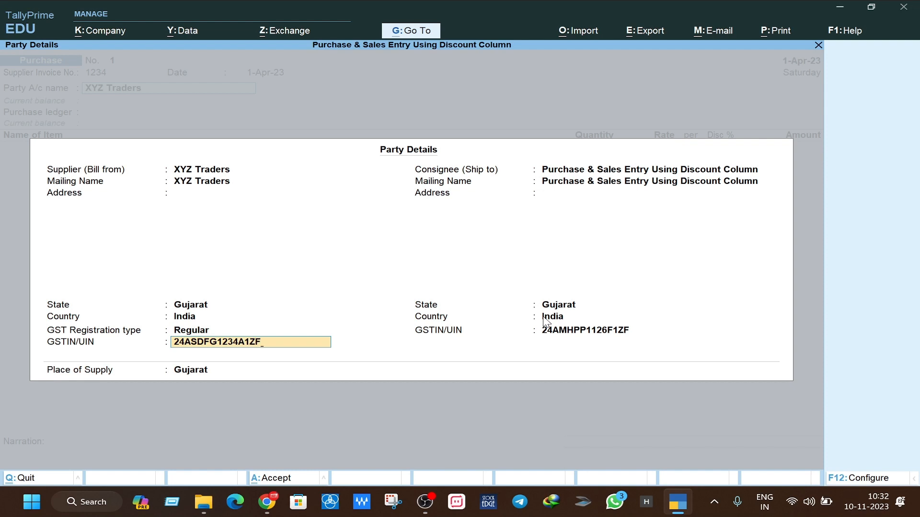
pyautogui.press('Return')
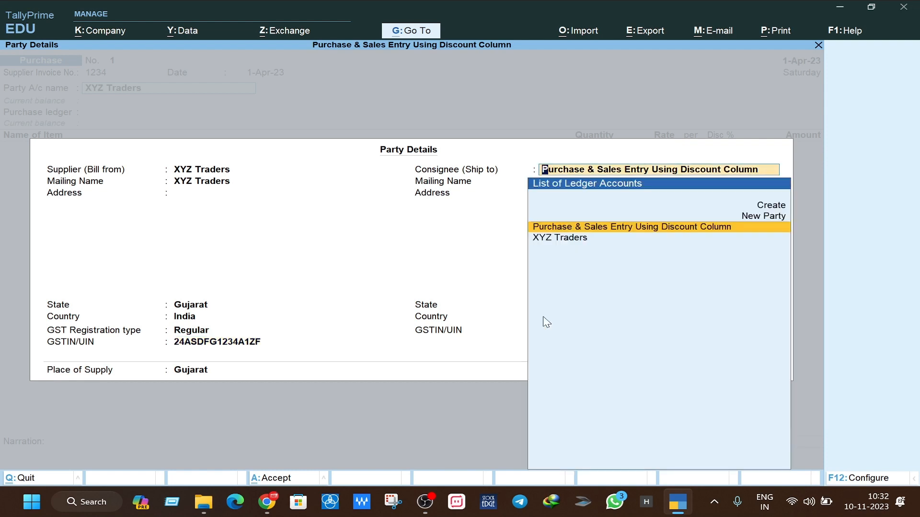
# Step: Accept the default consignee details, including mailing name, state, country and GSTIN, and complete the party details
pyautogui.press('Return')
pyautogui.press('Return')
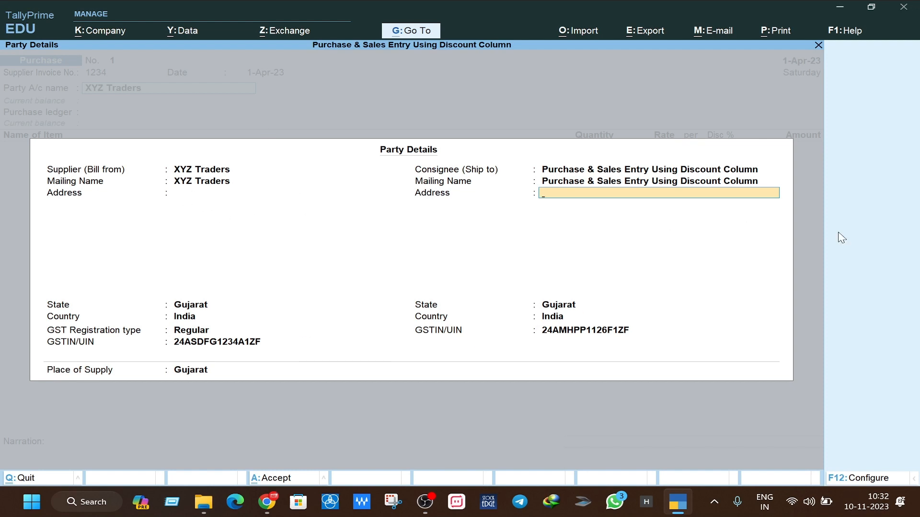
pyautogui.press('Return')
pyautogui.press('Return')
pyautogui.press('Return')
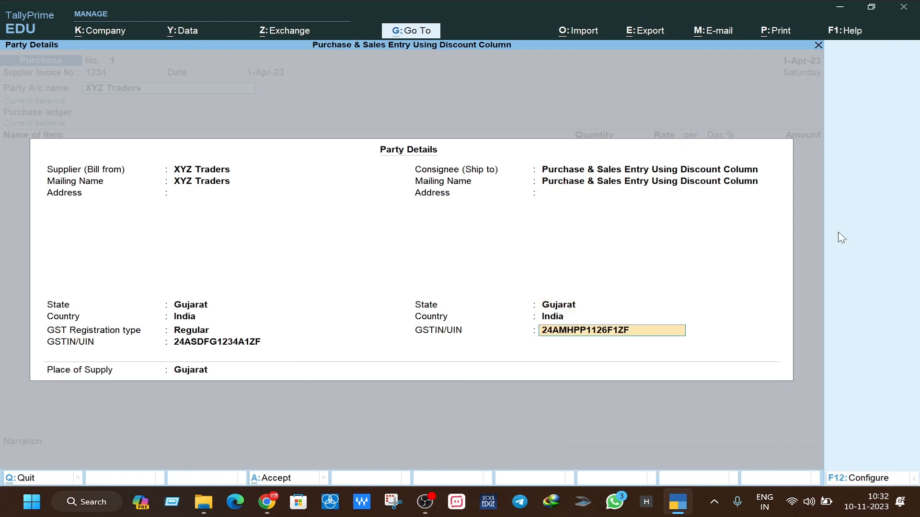
pyautogui.press('Return')
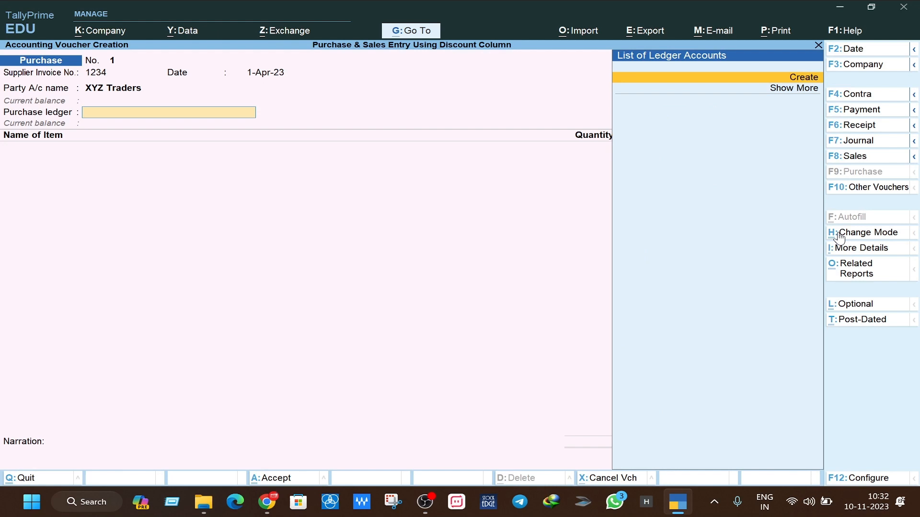
# Step: Create a purchase ledger named Purchase GST from within the voucher and place it under Purchase Accounts
pyautogui.hotkey('alt', 'c')
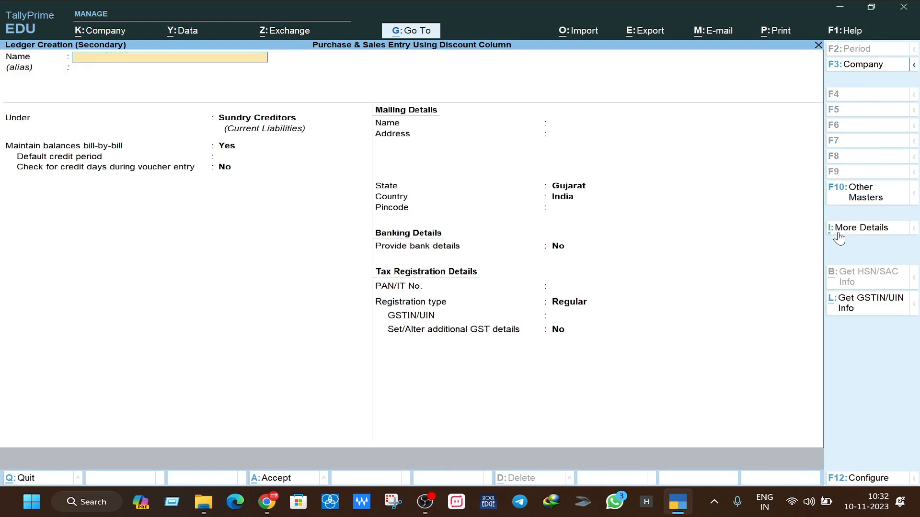
pyautogui.write('Purchase GST')
pyautogui.press('Return')
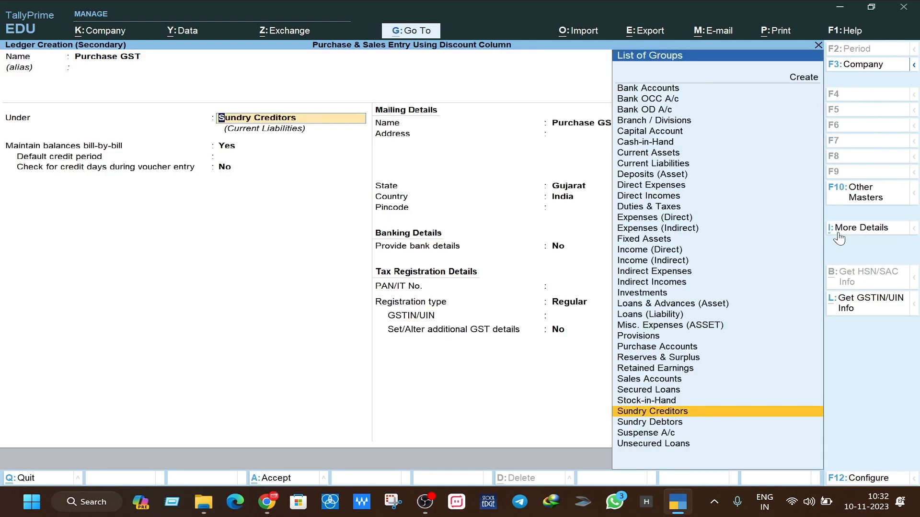
pyautogui.write('Pur')
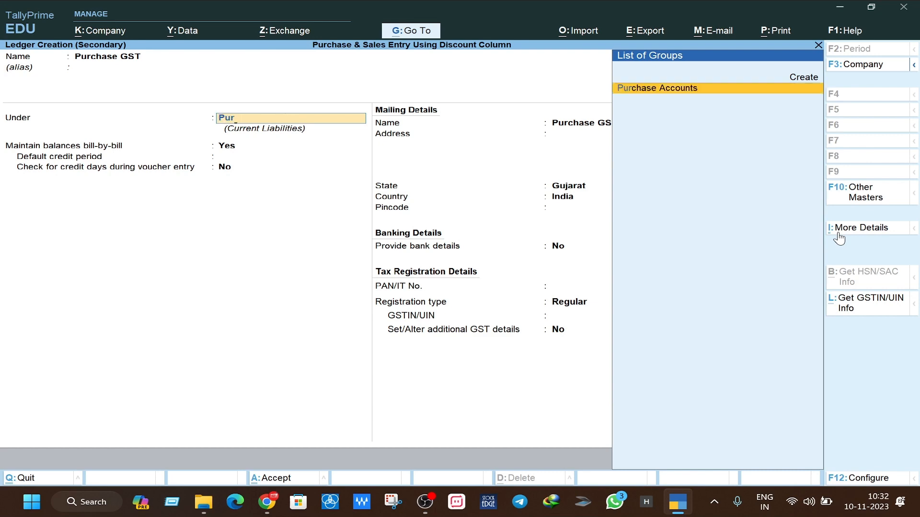
pyautogui.press('Return')
pyautogui.press('Return')
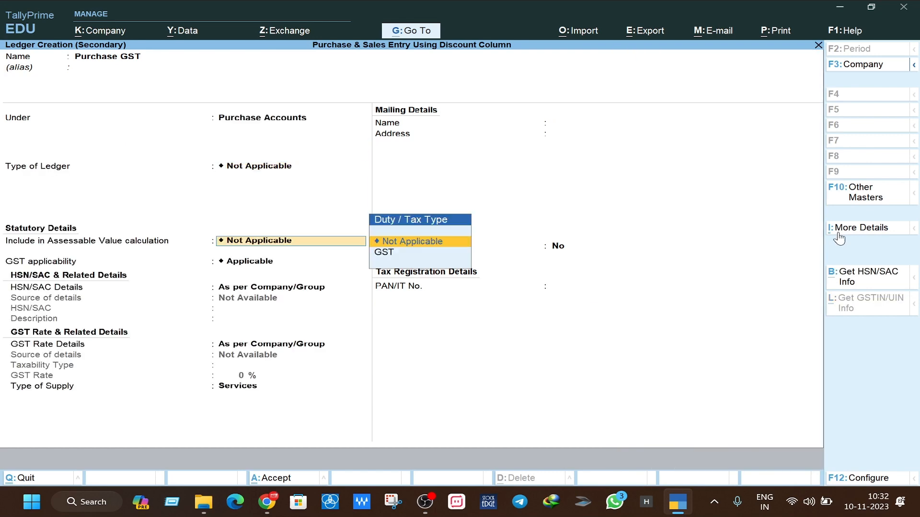
# Step: Keep GST applicable for the Purchase GST ledger, set its type of supply to Goods and save it
pyautogui.press('Return')
pyautogui.press('Return')
pyautogui.press('Return')
pyautogui.press('Return')
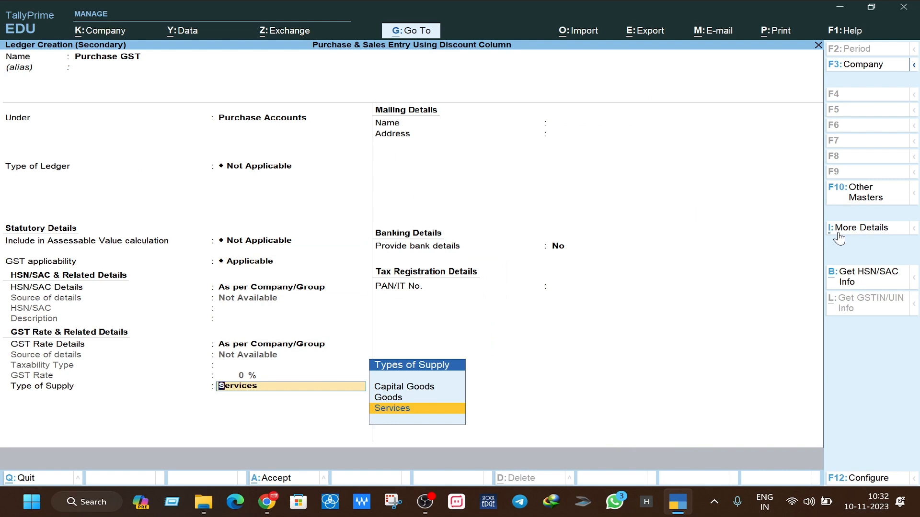
pyautogui.press('Up')
pyautogui.press('Return')
pyautogui.press('Return')
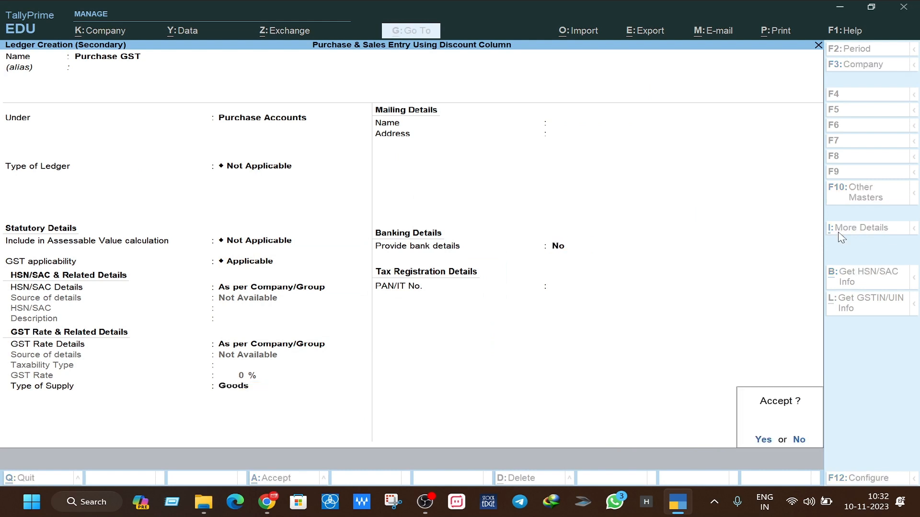
pyautogui.press('Return')
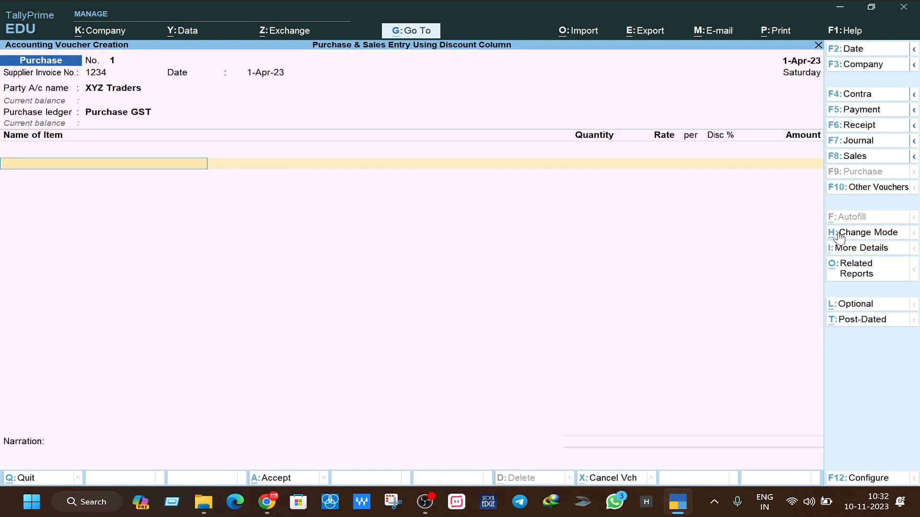
pyautogui.hotkey('alt', 'c')
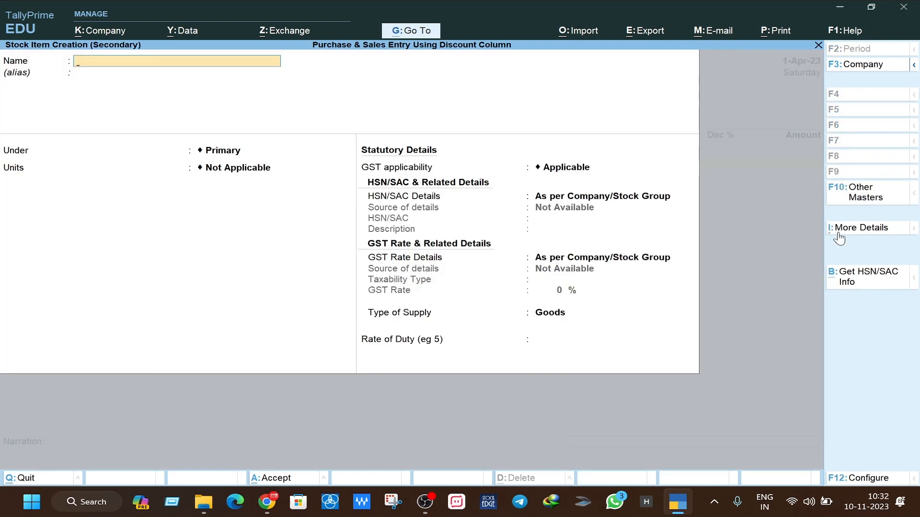
pyautogui.write('Mobile')
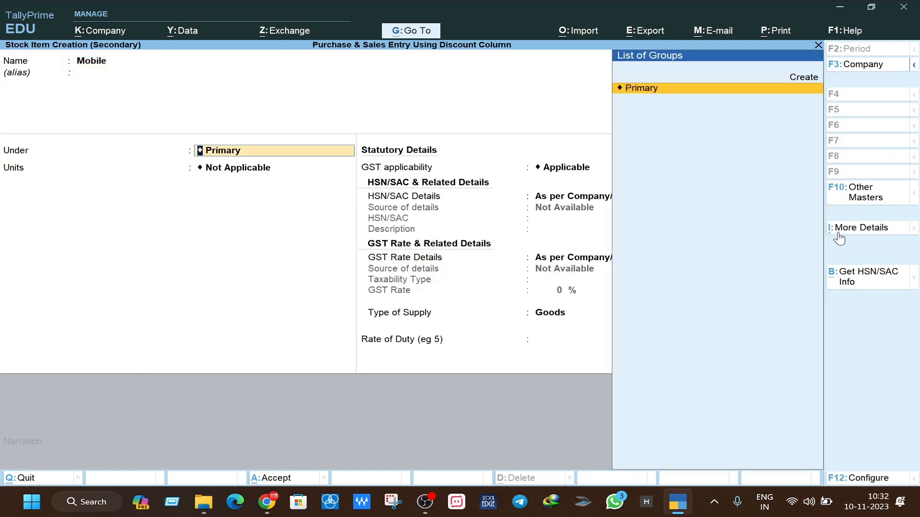
pyautogui.hotkey('alt', 'c')
pyautogui.write('In')
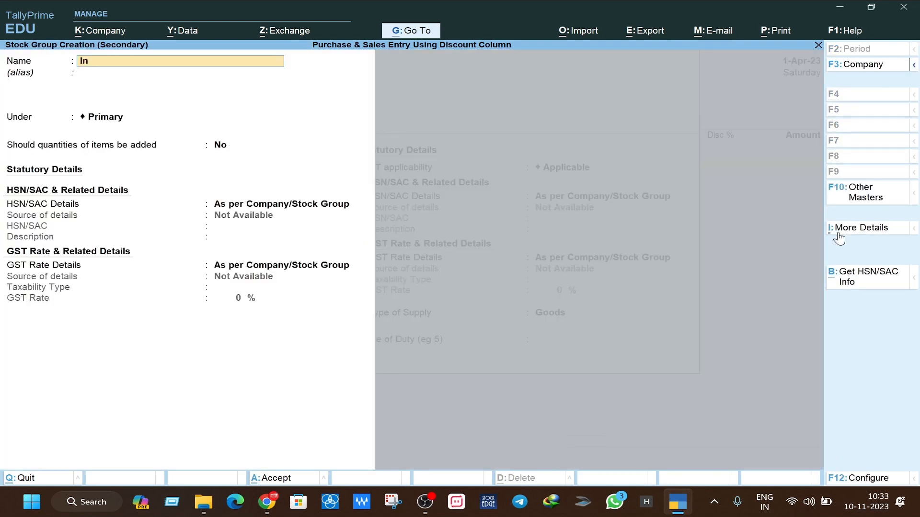
pyautogui.write('te')
pyautogui.press('BackSpace')
pyautogui.press('BackSpace')
pyautogui.press('BackSpace')
pyautogui.write('tem @12%')
pyautogui.press('Return')
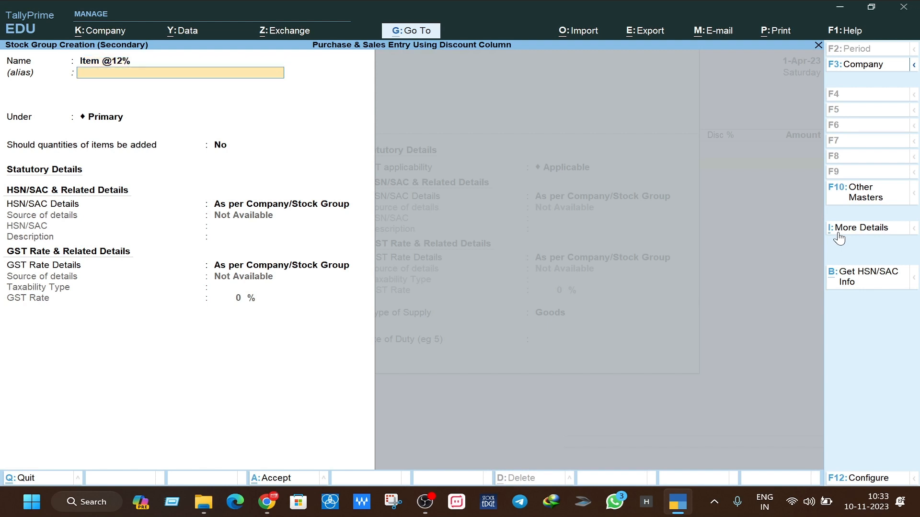
pyautogui.press('Return')
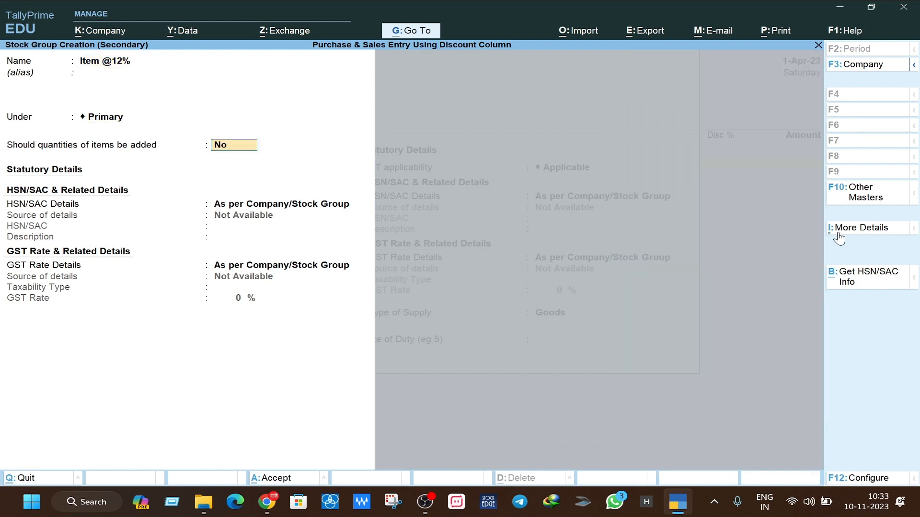
pyautogui.press('Return')
pyautogui.press('Return')
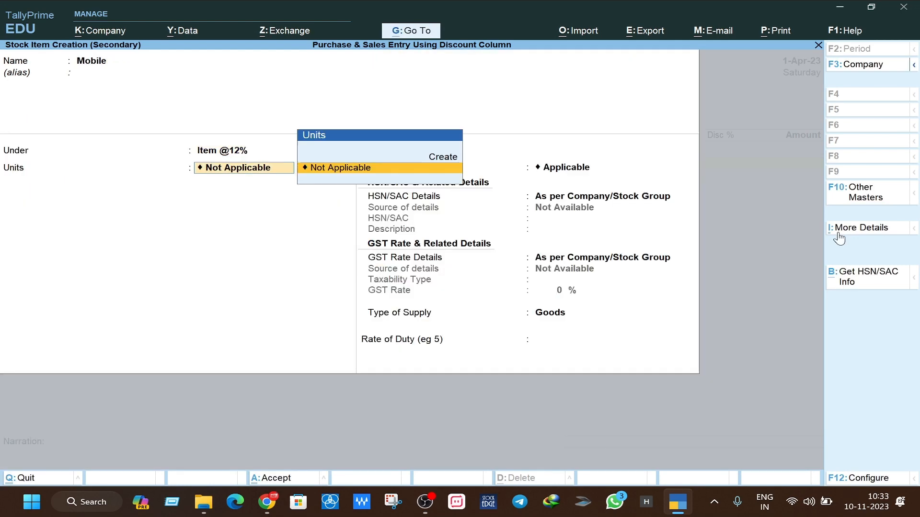
# Step: Start a new simple unit of measure with the symbol pcs for the Mobile item
pyautogui.press('Return')
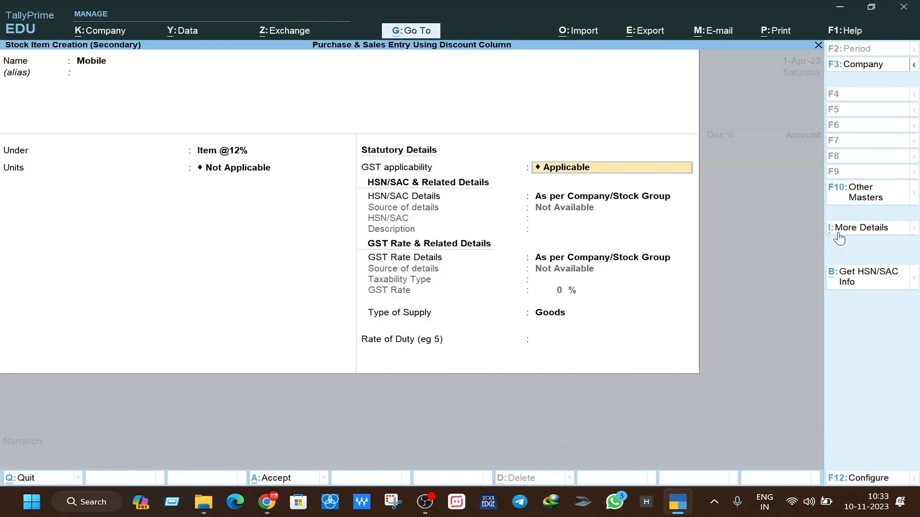
pyautogui.press('BackSpace')
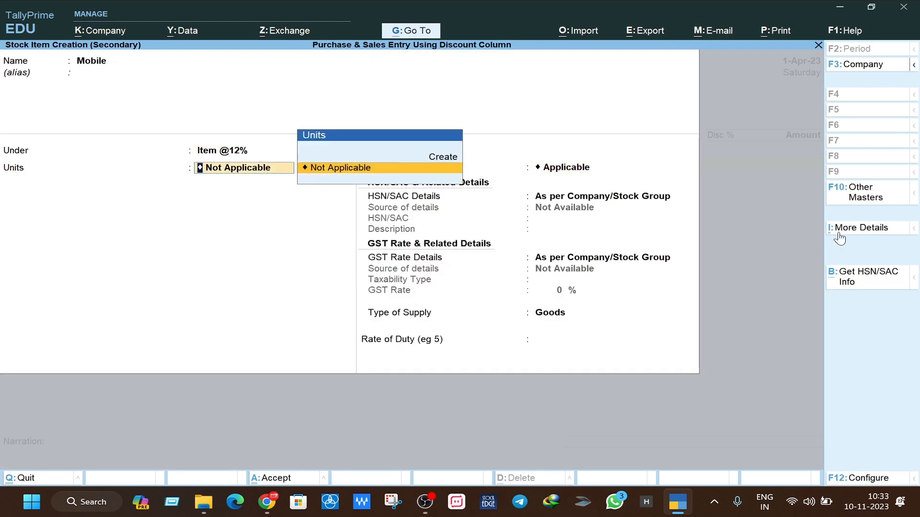
pyautogui.hotkey('alt', 'c')
pyautogui.write('pi')
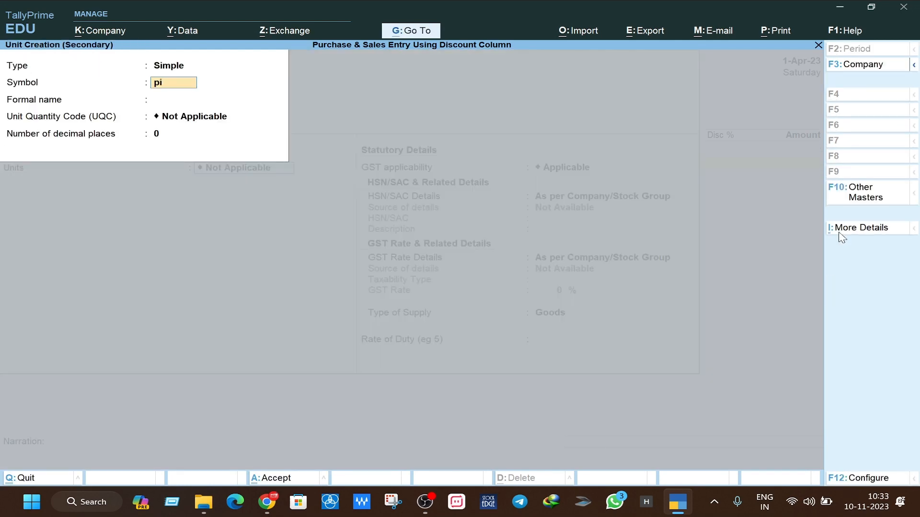
pyautogui.write('eces')
pyautogui.press('BackSpace')
pyautogui.press('BackSpace')
pyautogui.press('BackSpace')
pyautogui.press('BackSpace')
pyautogui.press('BackSpace')
pyautogui.write('cs')
pyautogui.press('Return')
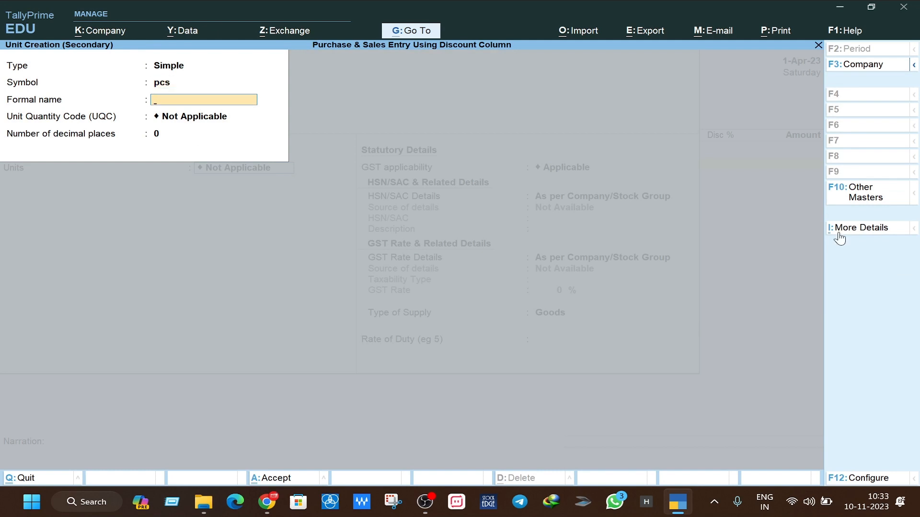
# Step: Give the unit the formal name Pieces and the quantity code PCS-PIECES with 0 decimal places, and save it
pyautogui.write('Pieces')
pyautogui.press('Return')
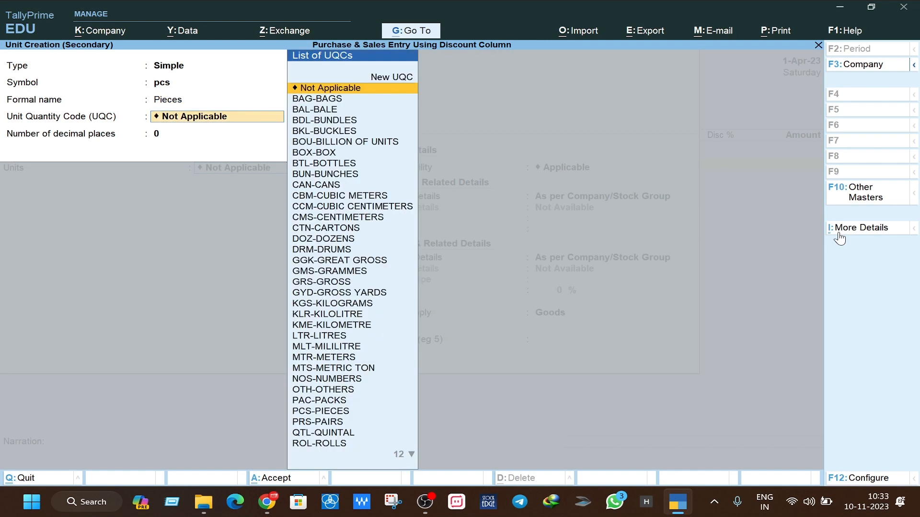
pyautogui.write('pcs')
pyautogui.press('Return')
pyautogui.press('Return')
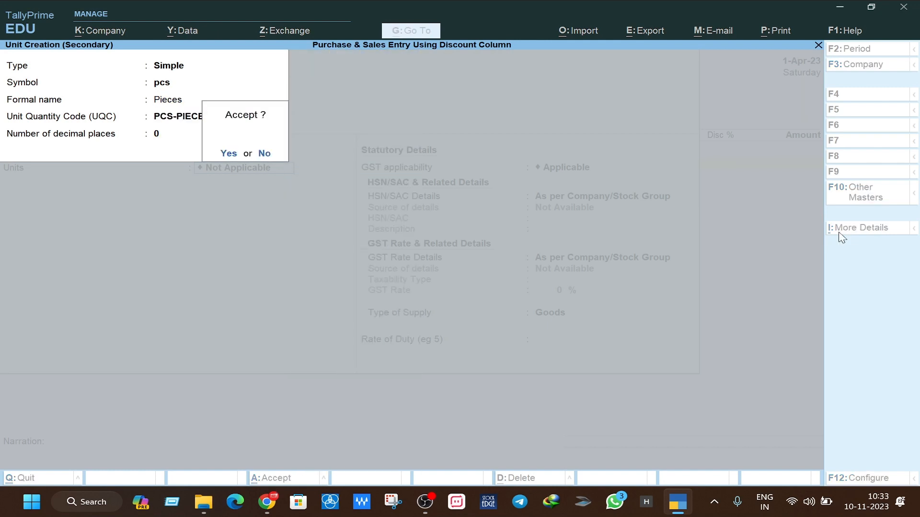
pyautogui.press('Return')
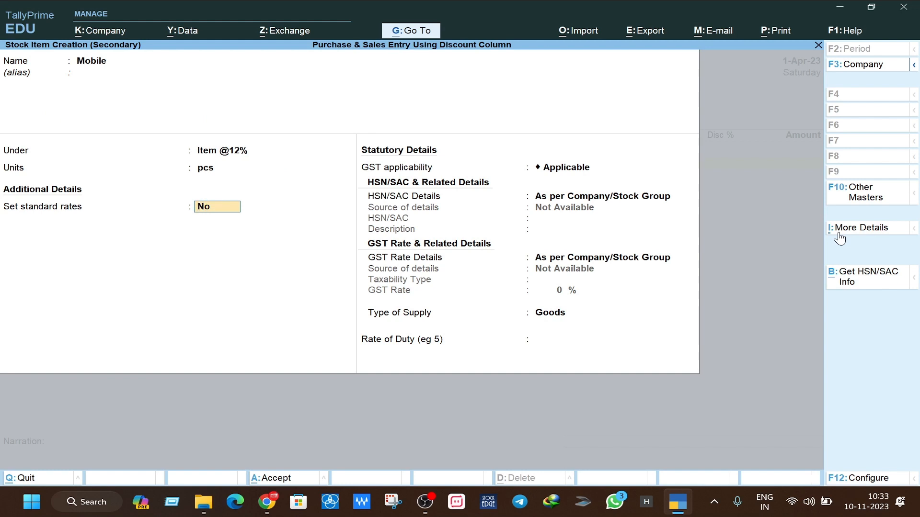
# Step: Keep the Mobile item's standard rates off, GST applicable and supply type Goods, leave the duty rate blank, and save the item
pyautogui.press('Return')
pyautogui.press('Return')
pyautogui.press('Return')
pyautogui.press('Return')
pyautogui.press('Return')
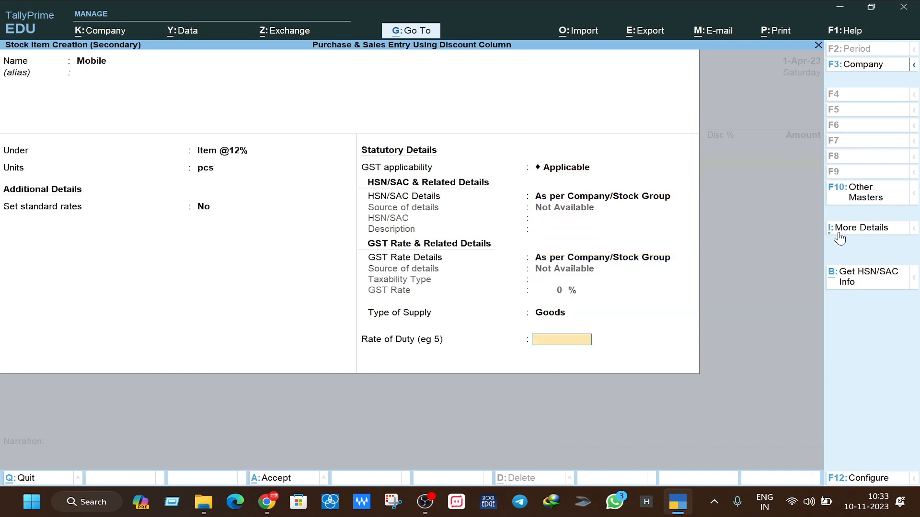
pyautogui.press('Return')
pyautogui.press('Return')
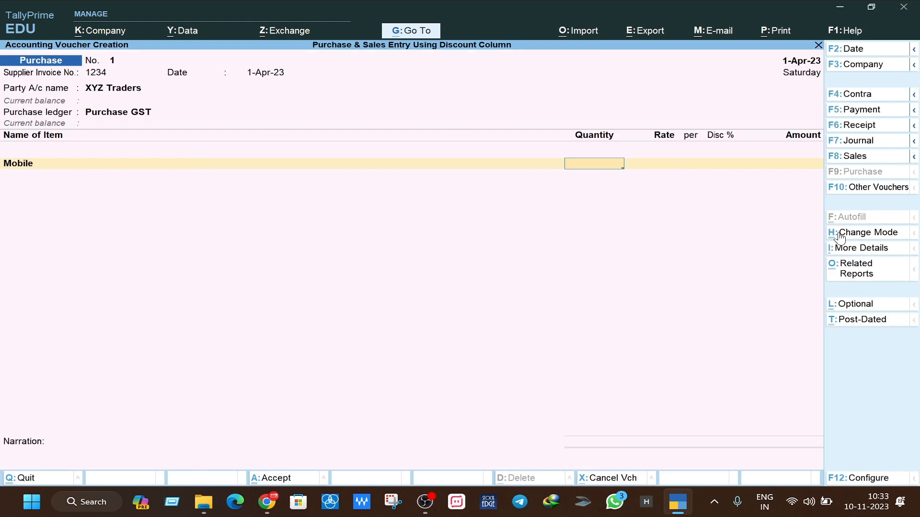
# Step: Enter the Mobile line with a quantity of 10 pcs, a rate of 20,000 per piece and a 10% discount
pyautogui.write('10')
pyautogui.press('Return')
pyautogui.write('20000')
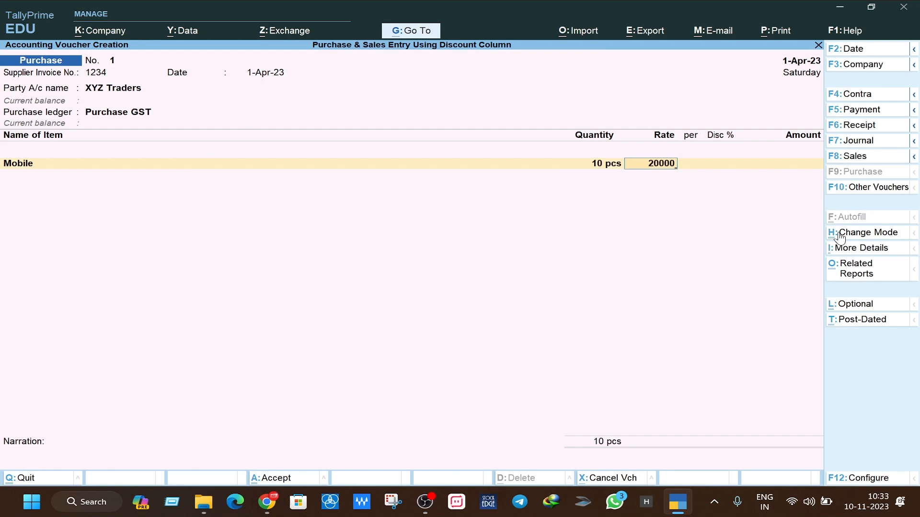
pyautogui.press('Return')
pyautogui.press('Return')
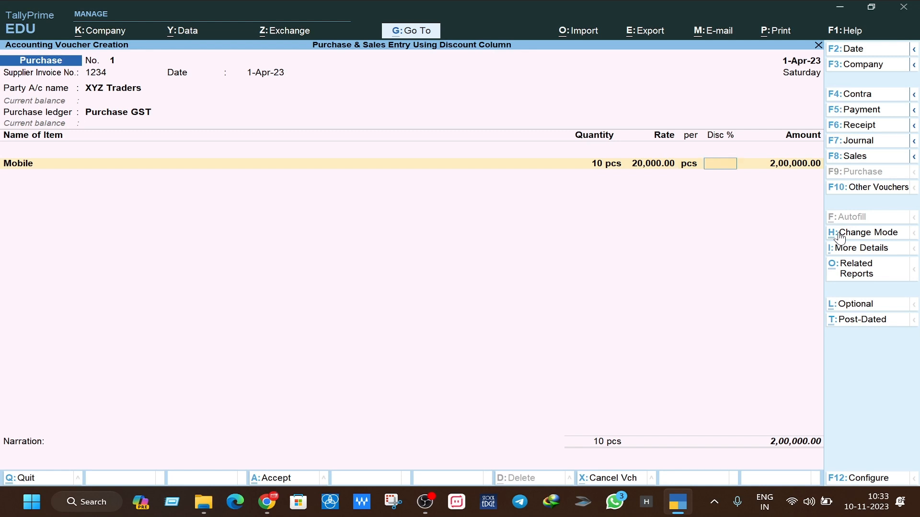
pyautogui.write('10')
pyautogui.press('Return')
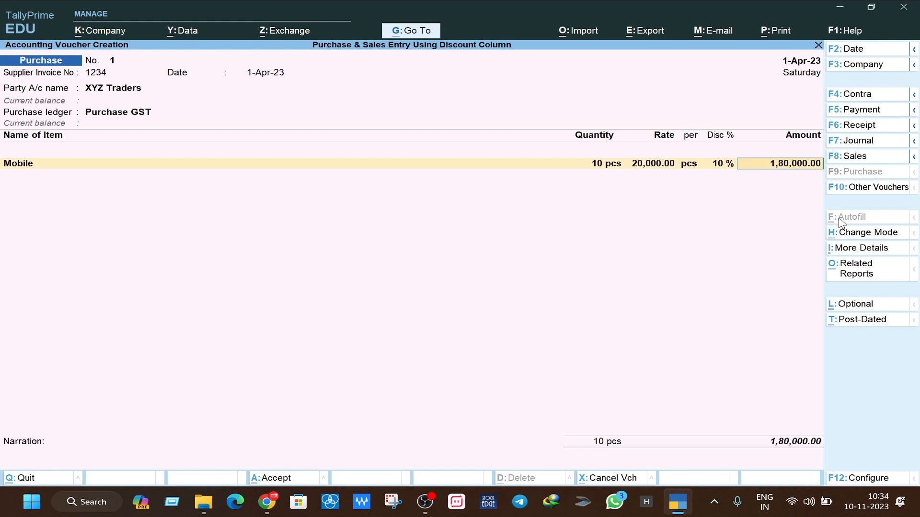
pyautogui.press('Return')
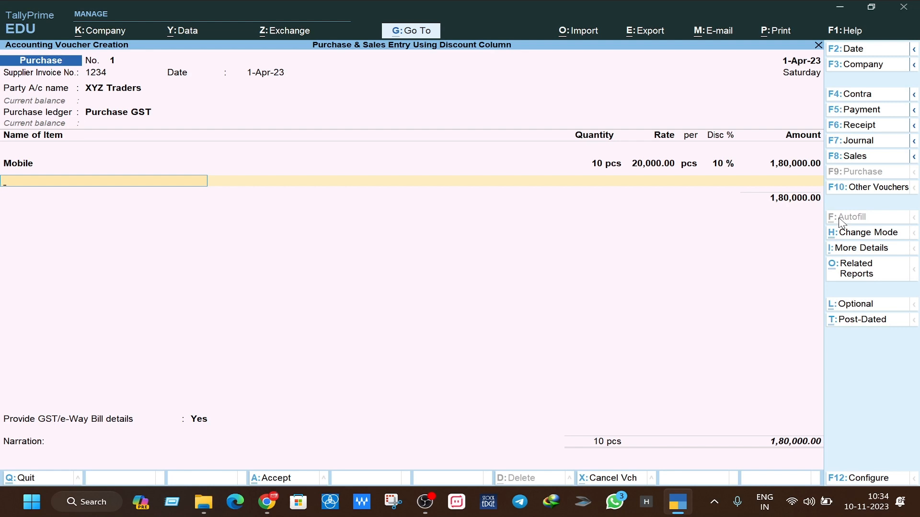
# Step: Close the item list and start a new ledger named CGST under the Duties & Taxes group
pyautogui.press('Return')
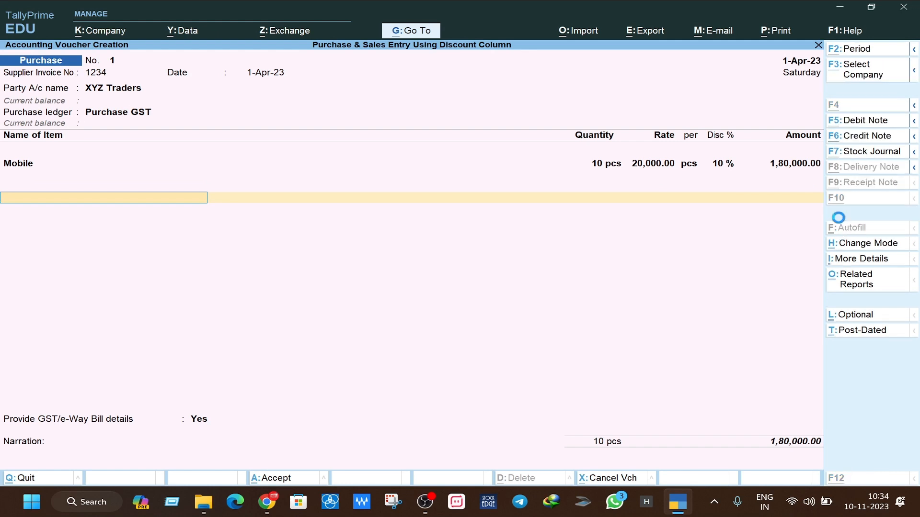
pyautogui.hotkey('alt', 'c')
pyautogui.write('CGST')
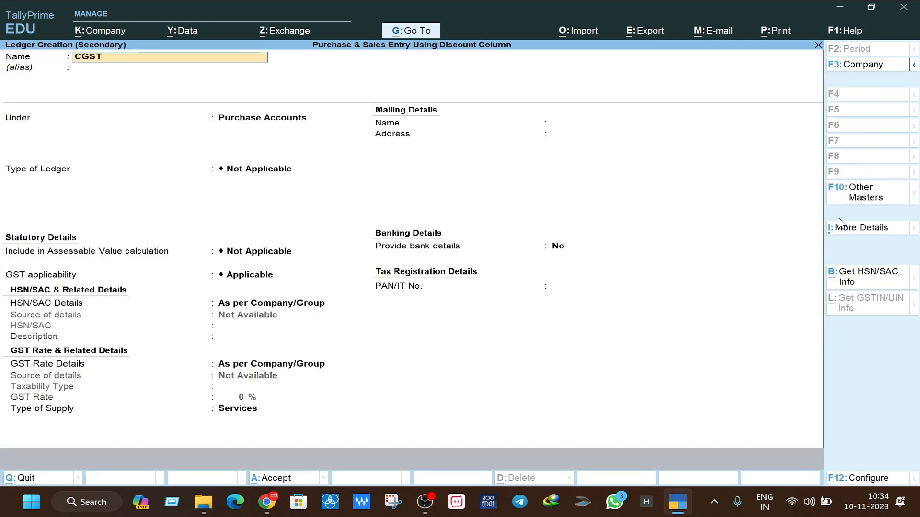
pyautogui.press('Return')
pyautogui.write('Du')
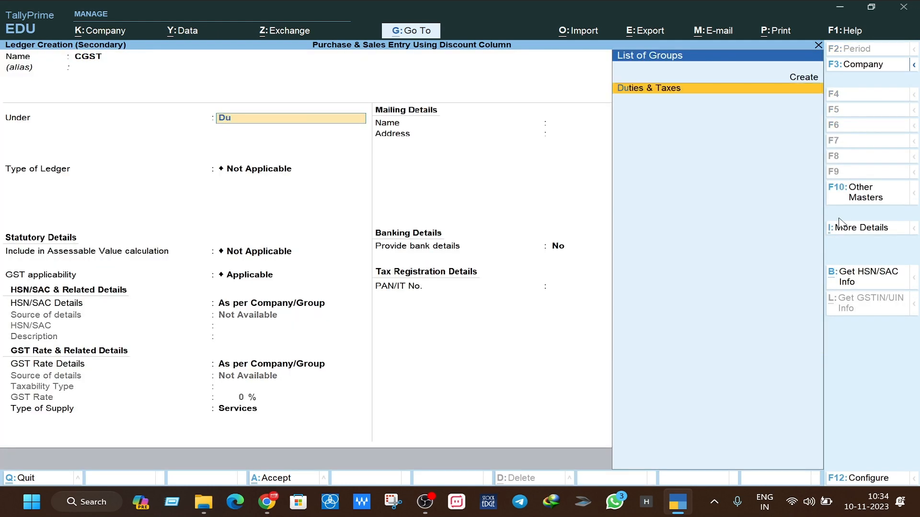
pyautogui.press('Return')
# Step: Set the CGST ledger's duty type to GST and tax type to CGST, keep the percentage at 0%, and save it
pyautogui.press('Up')
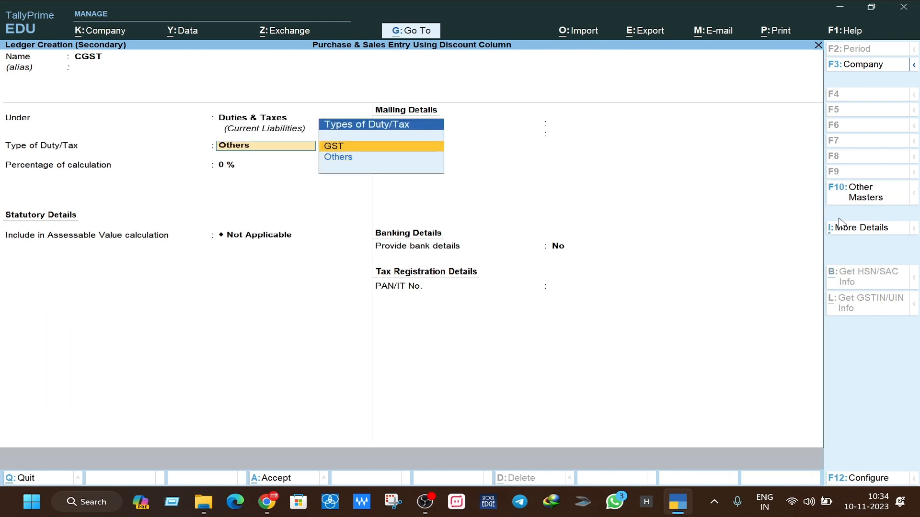
pyautogui.press('Return')
pyautogui.press('Down')
pyautogui.press('Return')
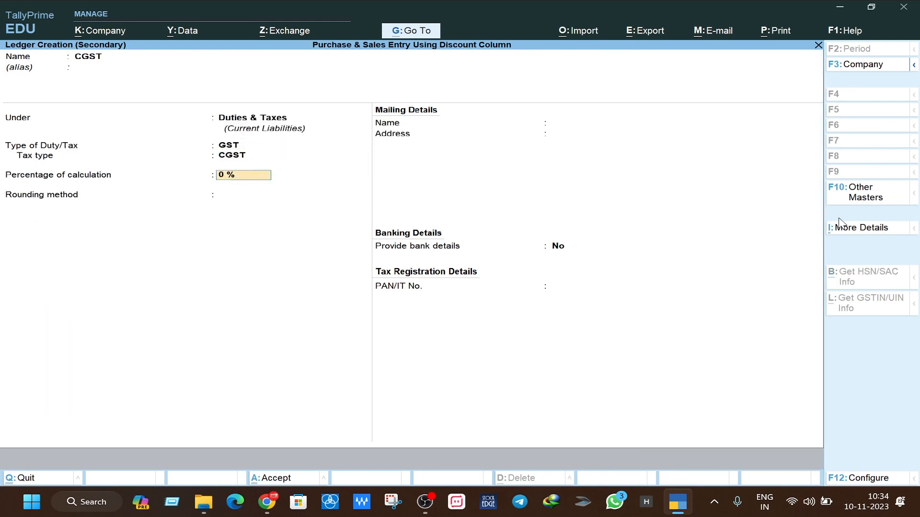
pyautogui.press('Return')
pyautogui.press('Return')
pyautogui.press('Return')
pyautogui.press('Return')
pyautogui.press('Return')
pyautogui.press('Return')
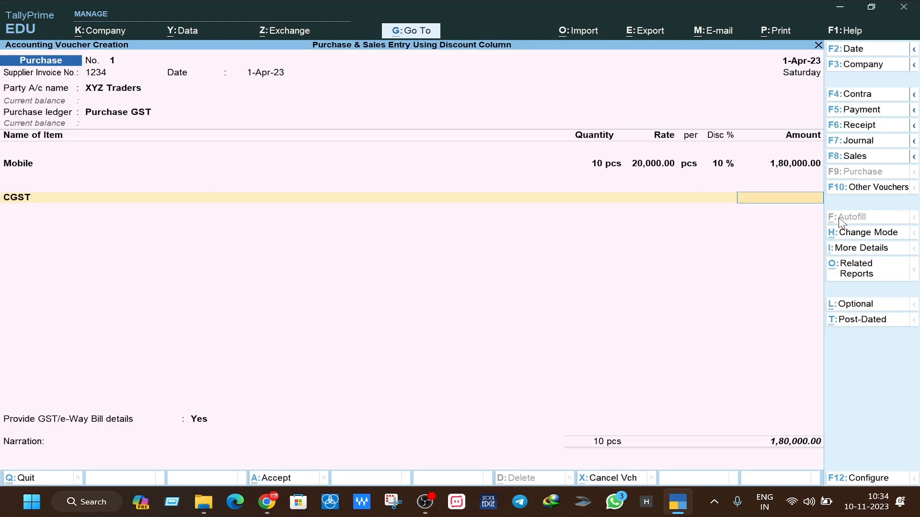
# Step: Go back to the Mobile line in the voucher and open its stock item for alteration
pyautogui.press('BackSpace')
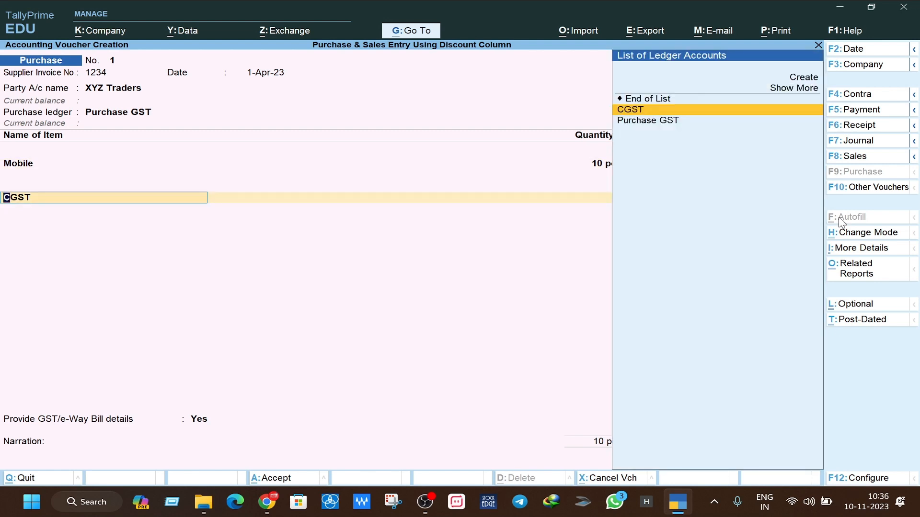
pyautogui.press('BackSpace')
pyautogui.press('BackSpace')
pyautogui.press('BackSpace')
pyautogui.press('BackSpace')
pyautogui.press('BackSpace')
pyautogui.press('BackSpace')
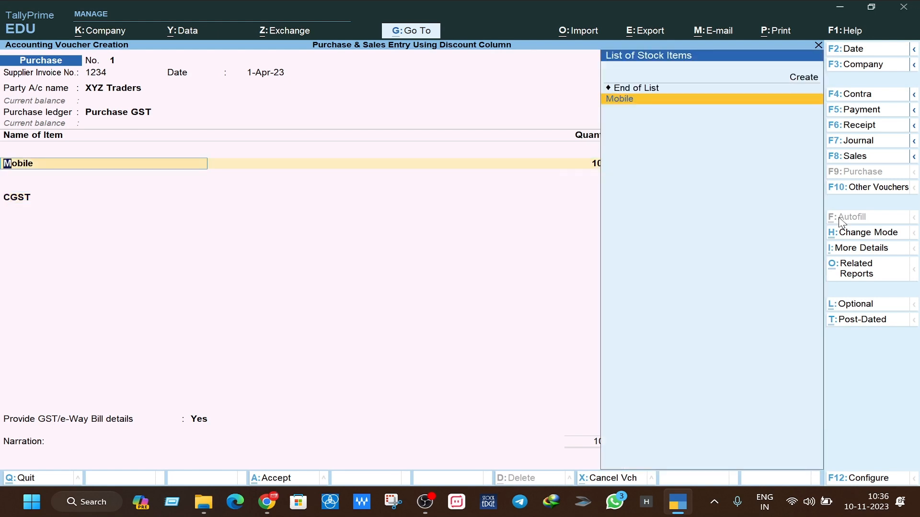
pyautogui.hotkey('ctrl', 'Return')
# Step: Specify the Mobile item's HSN/SAC details directly with code 1234, a blank description and an effective date of 1-Apr-23
pyautogui.press('Return')
pyautogui.press('Return')
pyautogui.press('Return')
pyautogui.press('Return')
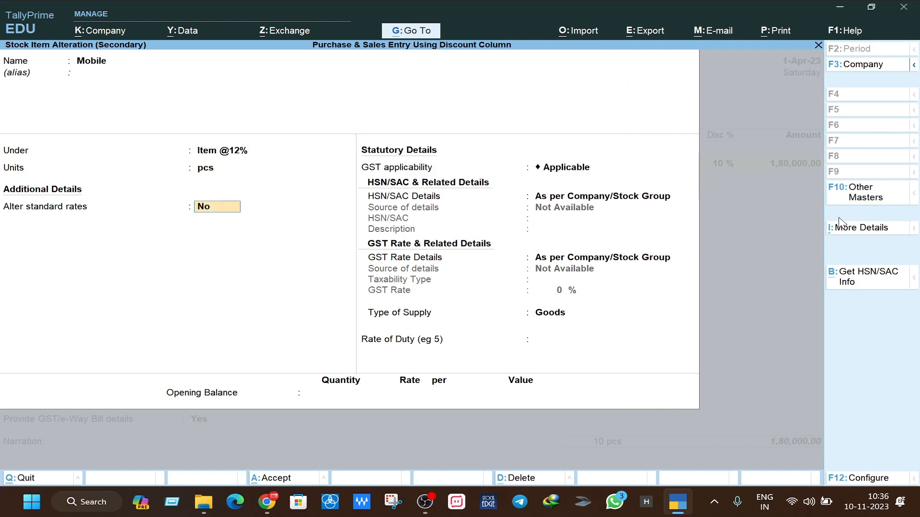
pyautogui.press('Return')
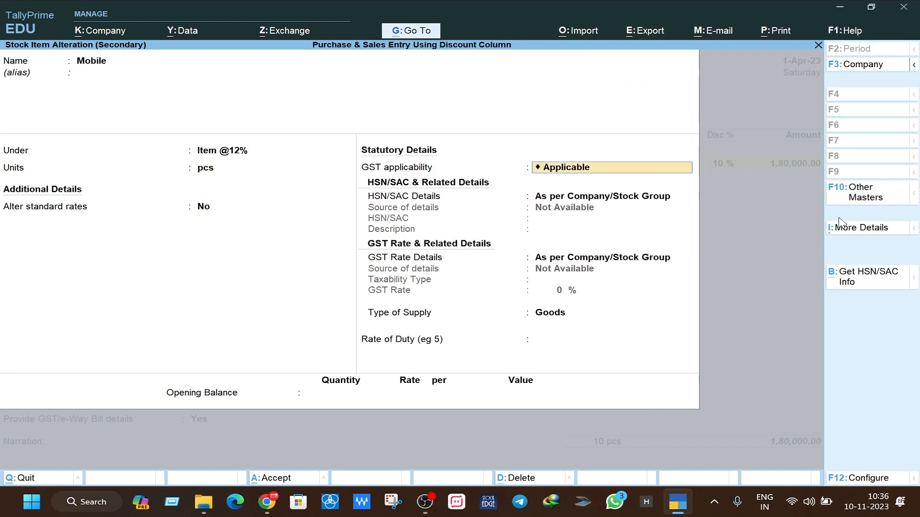
pyautogui.press('Return')
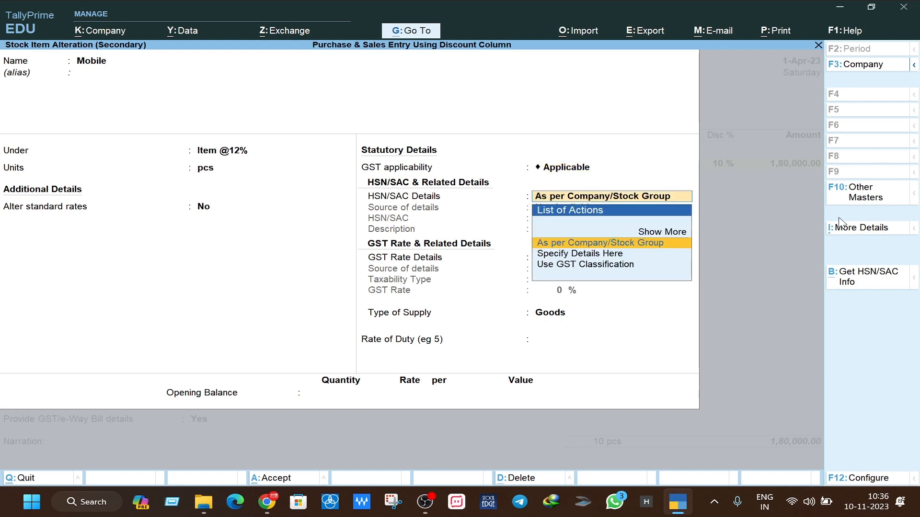
pyautogui.press('Down')
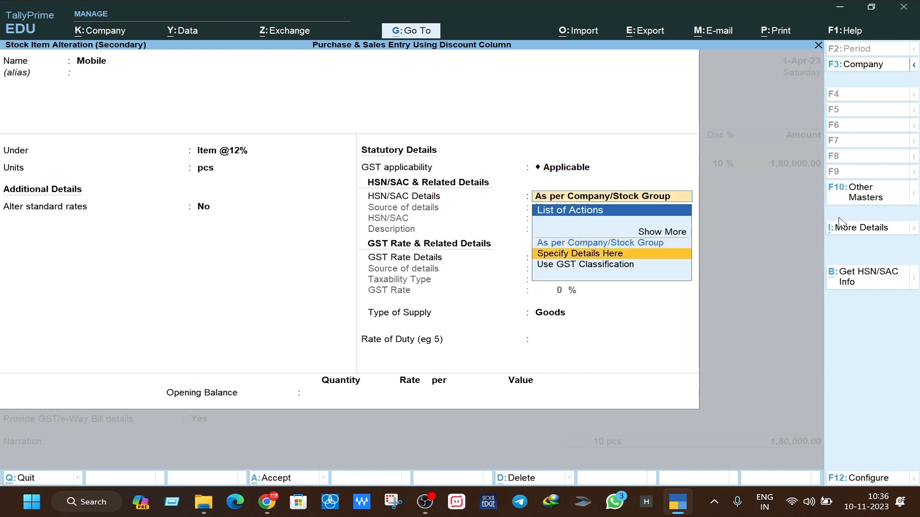
pyautogui.press('Return')
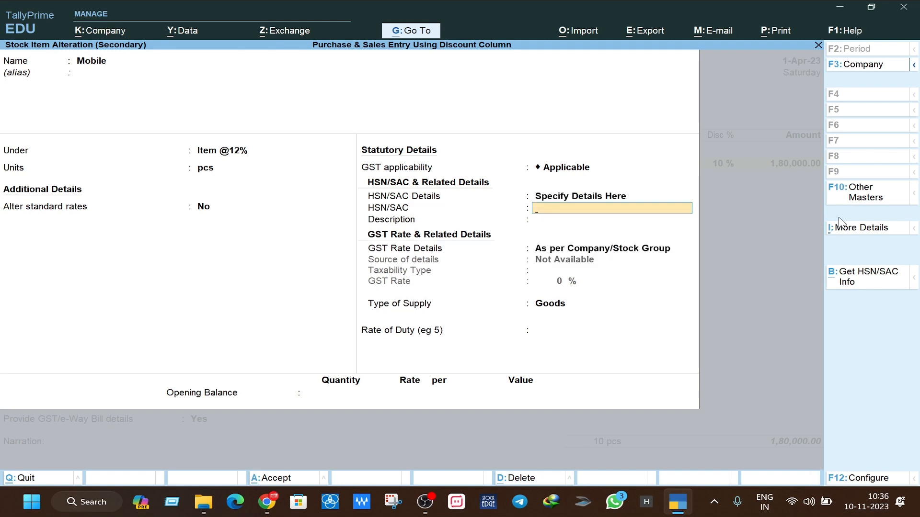
pyautogui.write('1234')
pyautogui.press('Return')
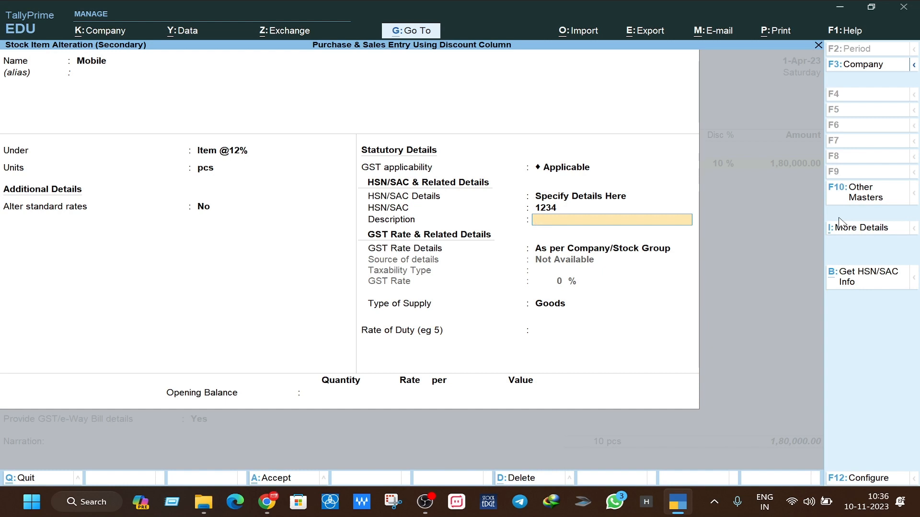
pyautogui.press('Return')
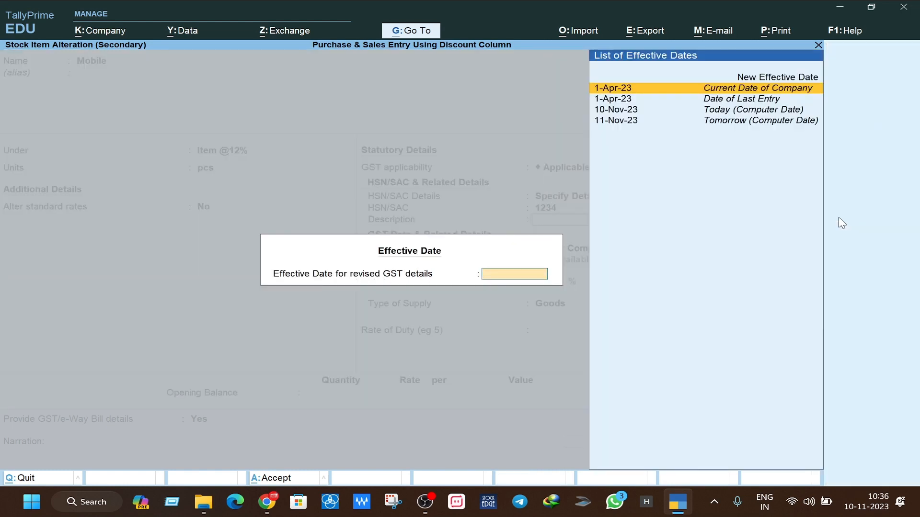
pyautogui.press('Return')
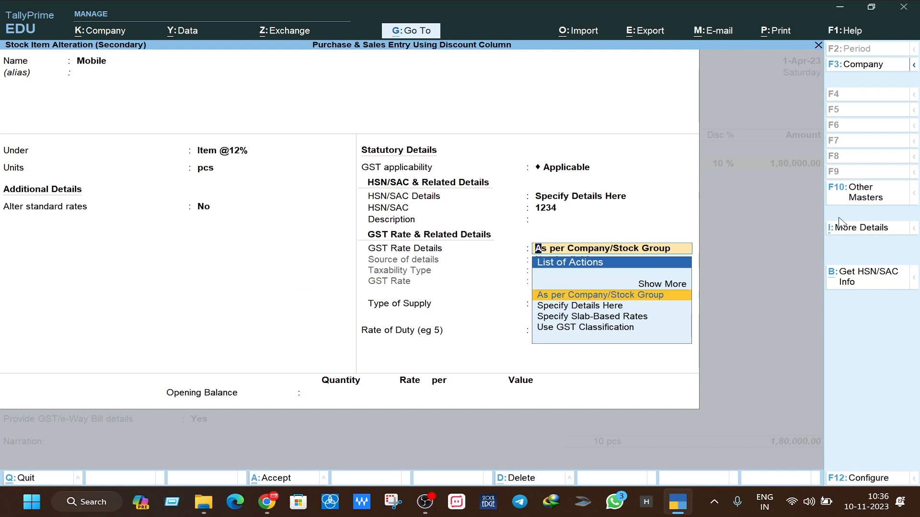
# Step: Specify the Mobile item's GST rate directly as Taxable at 12%, effective 1-Apr-23, and save the item
pyautogui.press('Down')
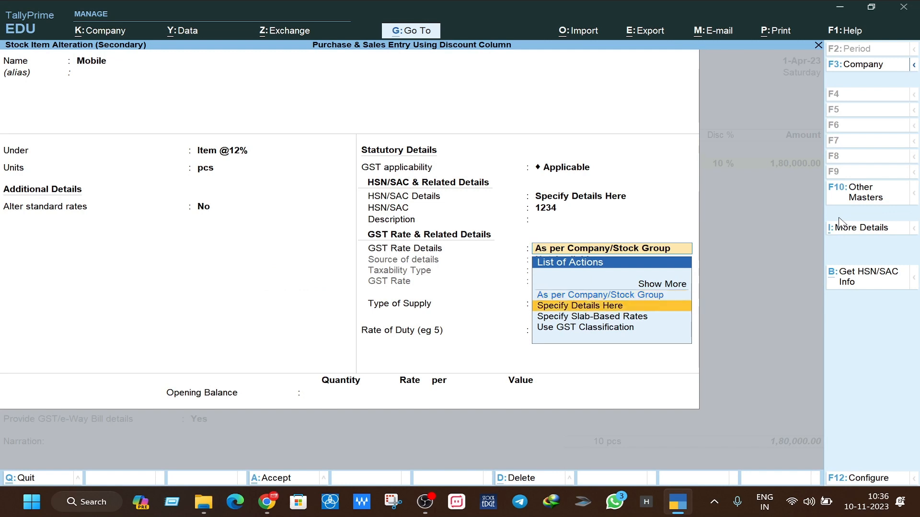
pyautogui.press('Return')
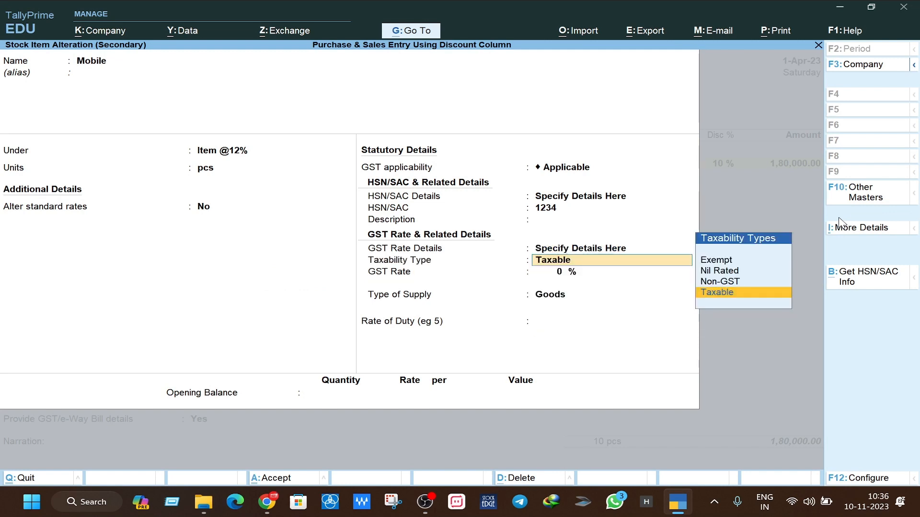
pyautogui.press('Return')
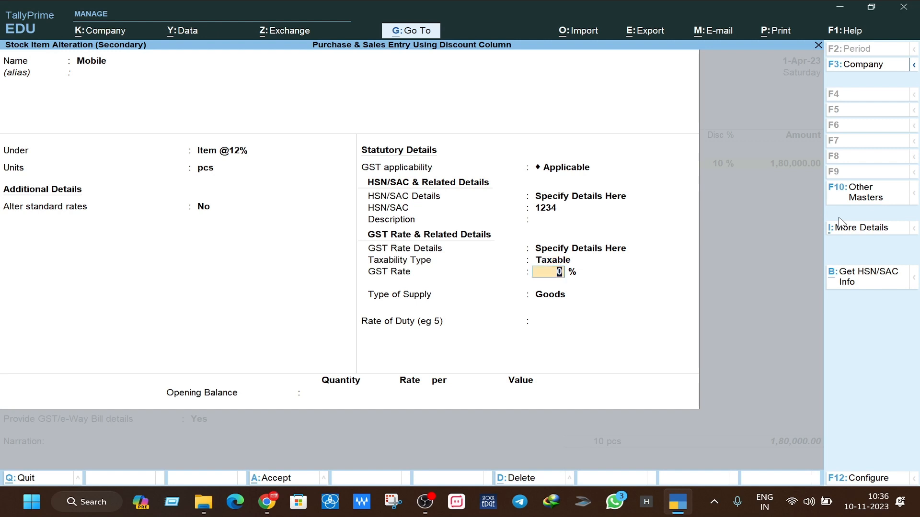
pyautogui.write('12')
pyautogui.hotkey('ctrl', 'a')
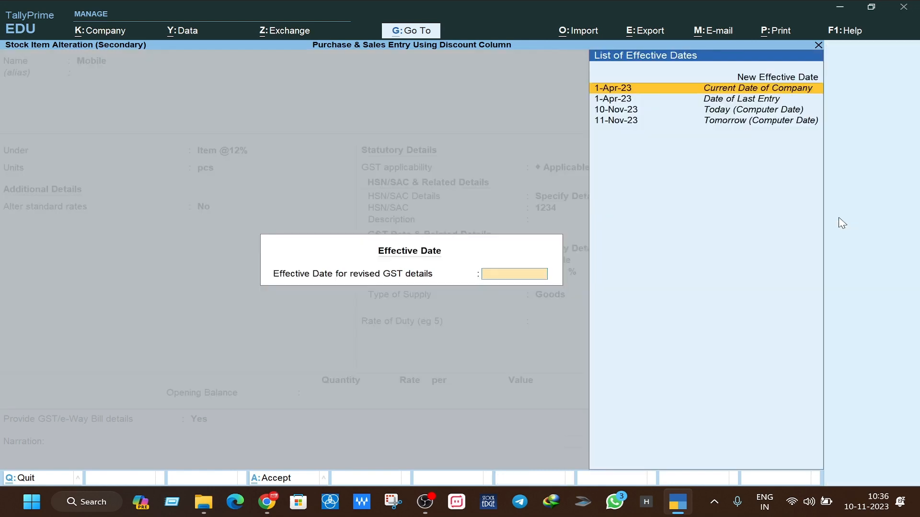
pyautogui.press('Return')
pyautogui.press('Return')
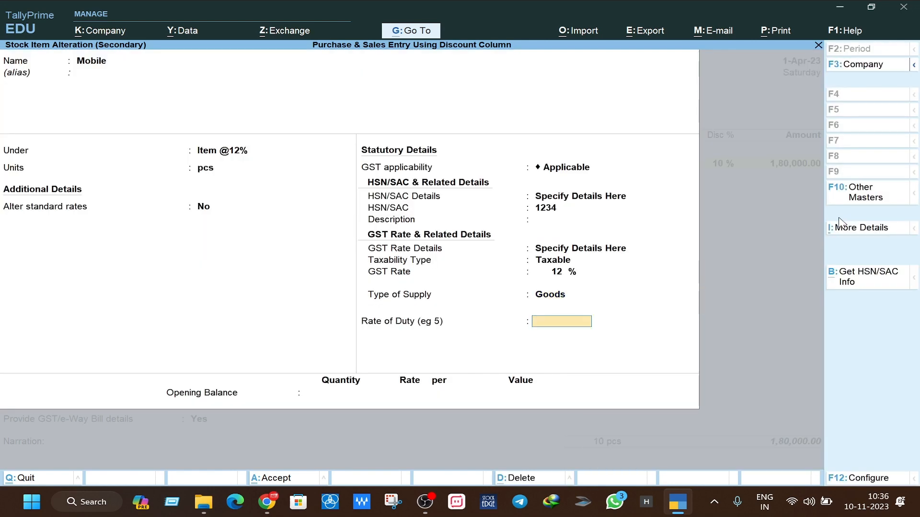
pyautogui.press('Return')
pyautogui.press('Return')
pyautogui.press('Return')
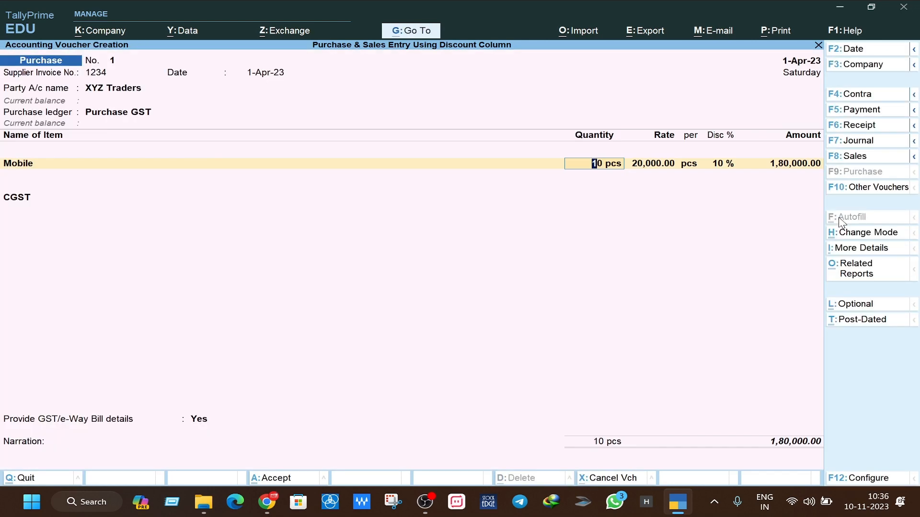
# Step: Accept the Mobile line's quantity, rate and discount again and return to the CGST ledger line
pyautogui.press('Return')
pyautogui.press('Return')
pyautogui.press('Return')
pyautogui.press('Return')
pyautogui.press('Return')
pyautogui.press('Return')
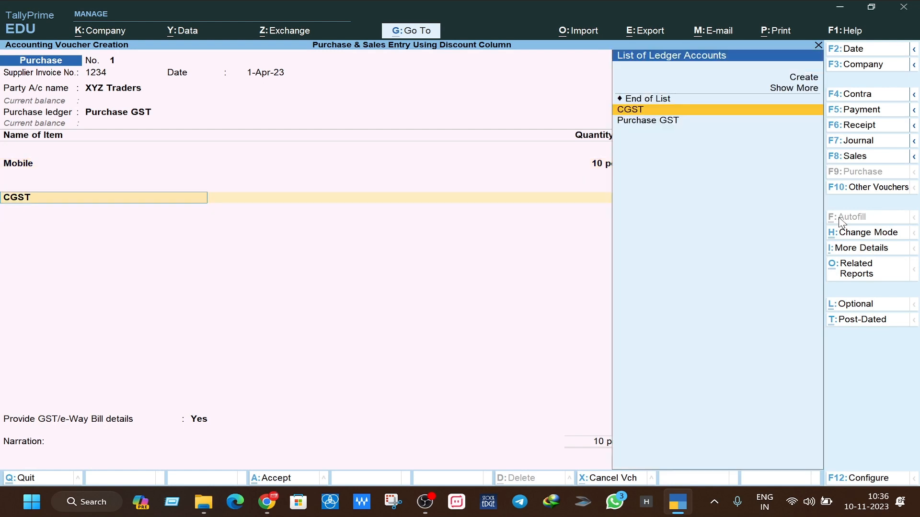
# Step: Review the CGST ledger's duty type, tax type and percentage, save it, and accept its calculated amount in the voucher
pyautogui.hotkey('ctrl', 'Return')
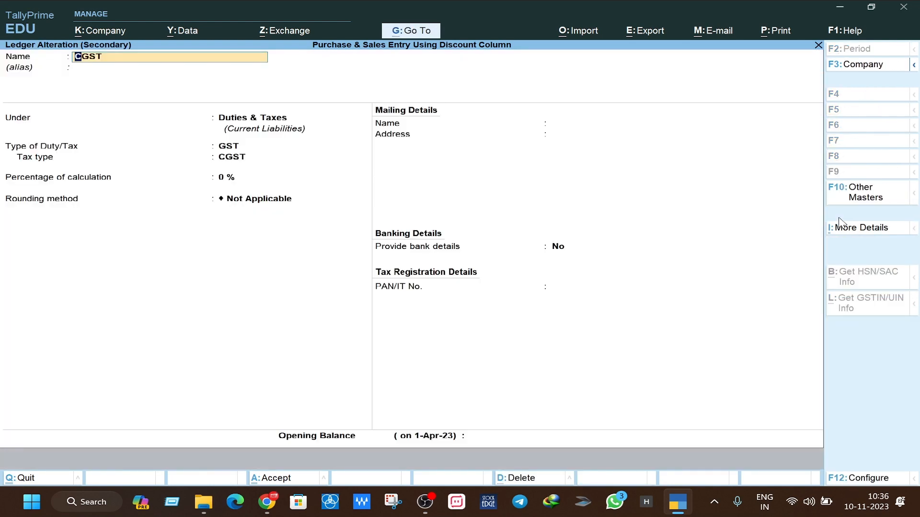
pyautogui.press('Return')
pyautogui.press('Return')
pyautogui.press('Return')
pyautogui.press('Return')
pyautogui.press('Return')
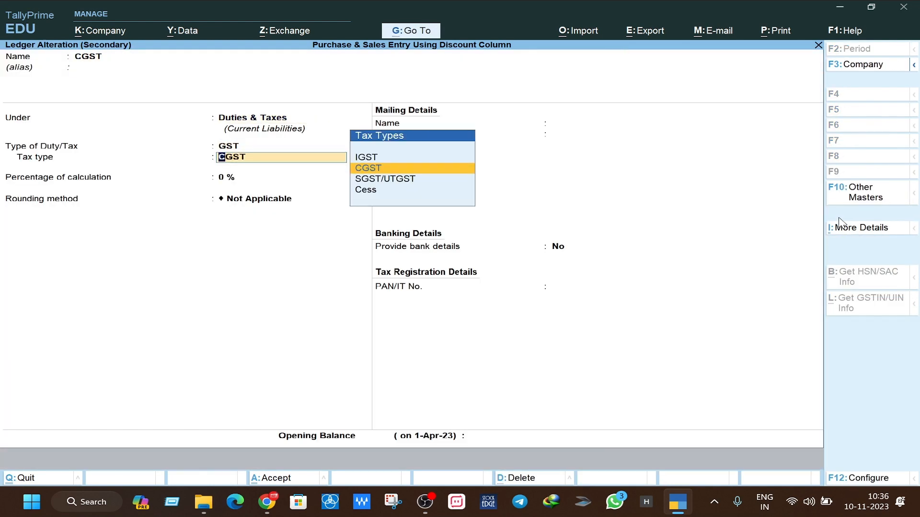
pyautogui.press('Return')
pyautogui.press('Return')
pyautogui.press('Return')
pyautogui.press('Return')
pyautogui.press('Return')
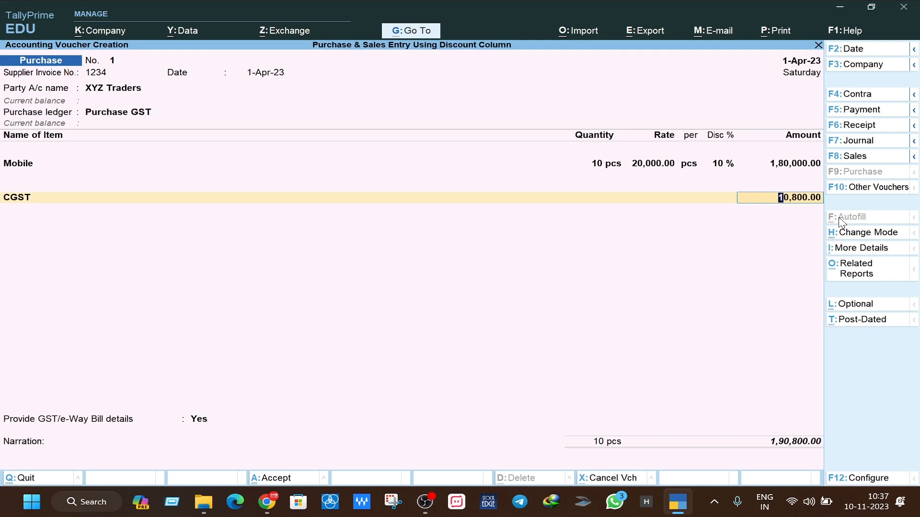
pyautogui.press('Return')
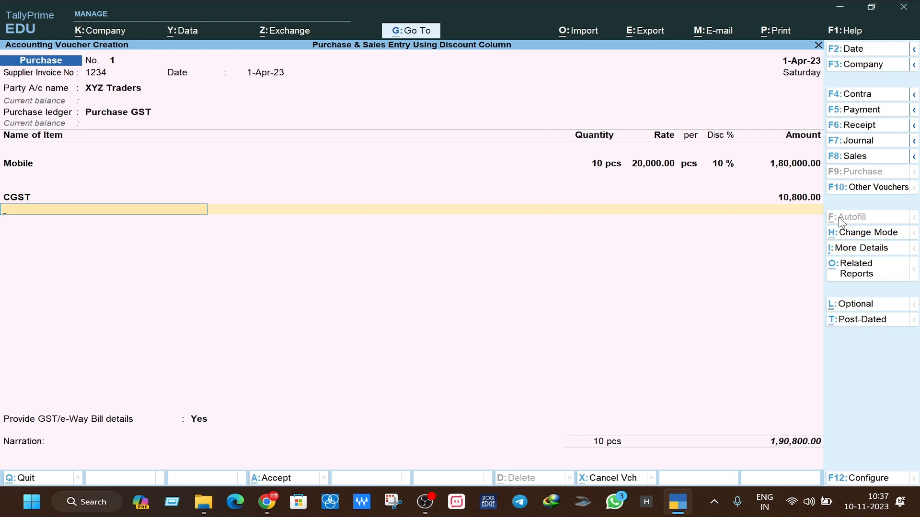
# Step: Start a new ledger named SGST from the line below CGST, under Duties & Taxes
pyautogui.press('super')
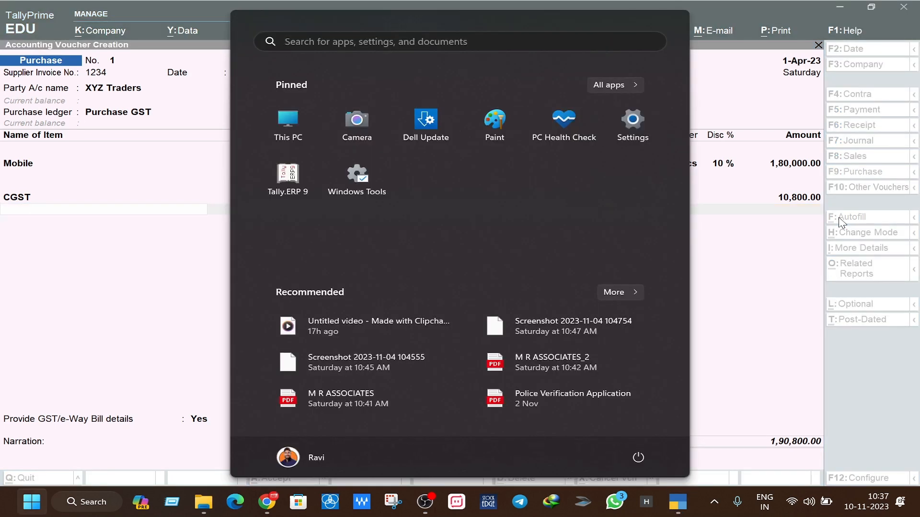
pyautogui.click(144, 321)
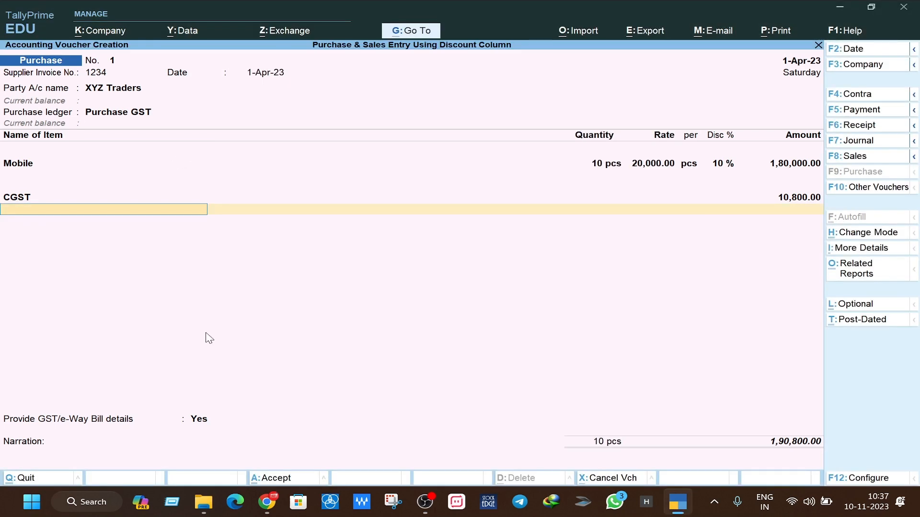
pyautogui.hotkey('alt', 'c')
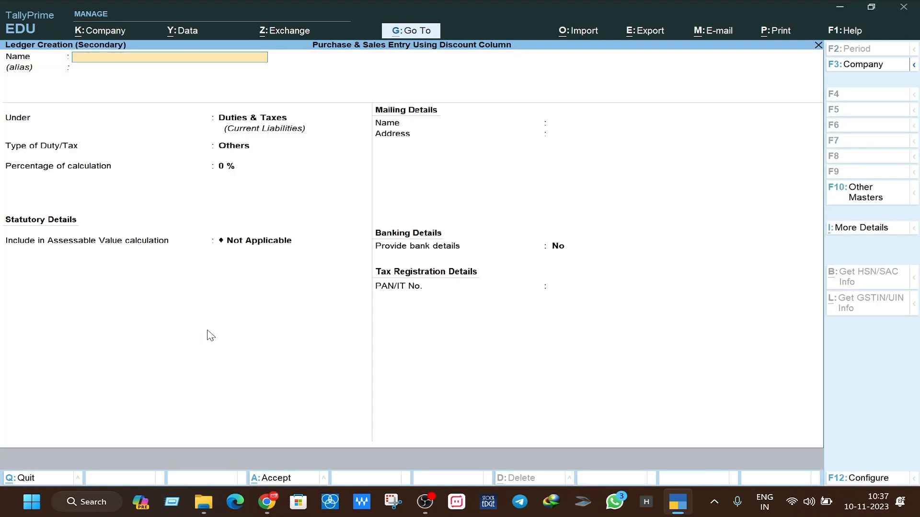
pyautogui.write('SGS')
pyautogui.press('Return')
pyautogui.press('Return')
pyautogui.press('Return')
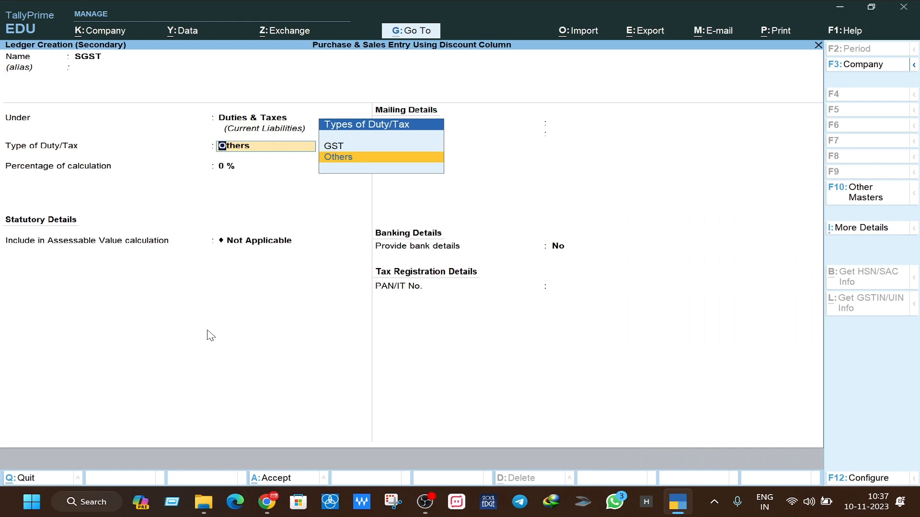
# Step: Set the SGST ledger's duty type to GST and tax type to SGST/UTGST, keep the percentage at 0%, and save it
pyautogui.press('Up')
pyautogui.press('Return')
pyautogui.press('Down')
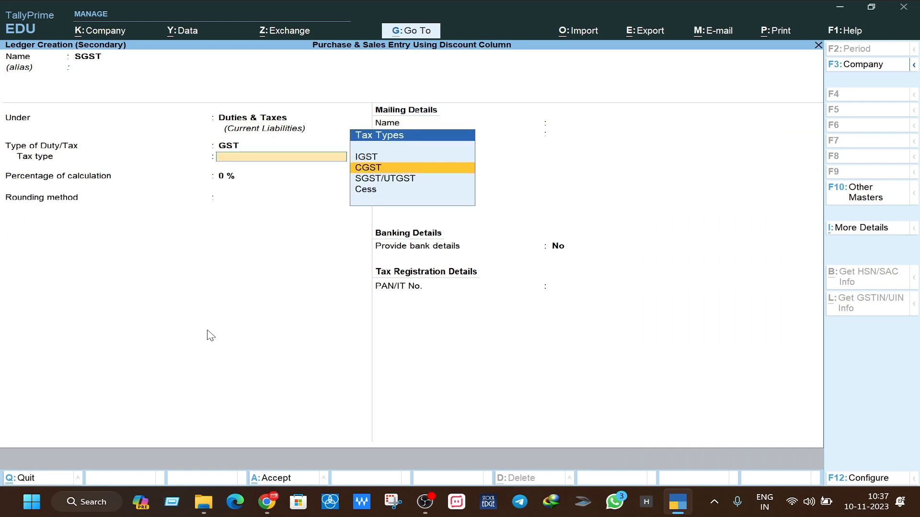
pyautogui.press('Down')
pyautogui.press('Down')
pyautogui.press('Up')
pyautogui.press('Return')
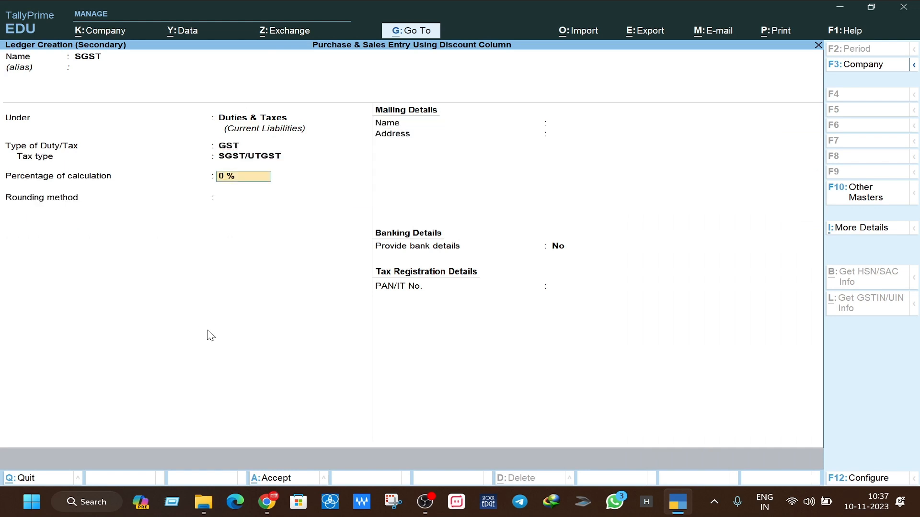
pyautogui.press('Return')
pyautogui.press('Return')
pyautogui.press('Return')
pyautogui.press('Return')
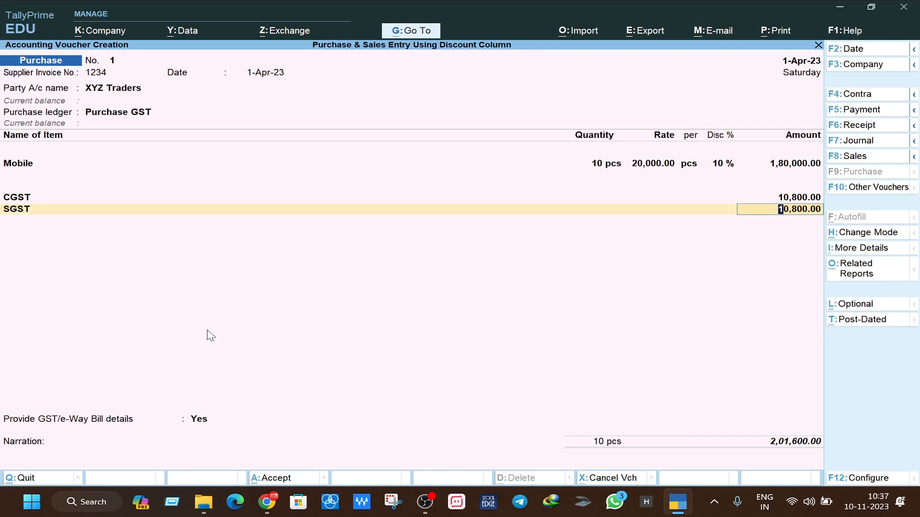
# Step: Accept the SGST amount, go back to the Mobile line and open the Mobile stock item for alteration
pyautogui.press('Return')
pyautogui.press('Return')
pyautogui.press('BackSpace')
pyautogui.press('BackSpace')
pyautogui.press('BackSpace')
pyautogui.press('BackSpace')
pyautogui.press('BackSpace')
pyautogui.press('BackSpace')
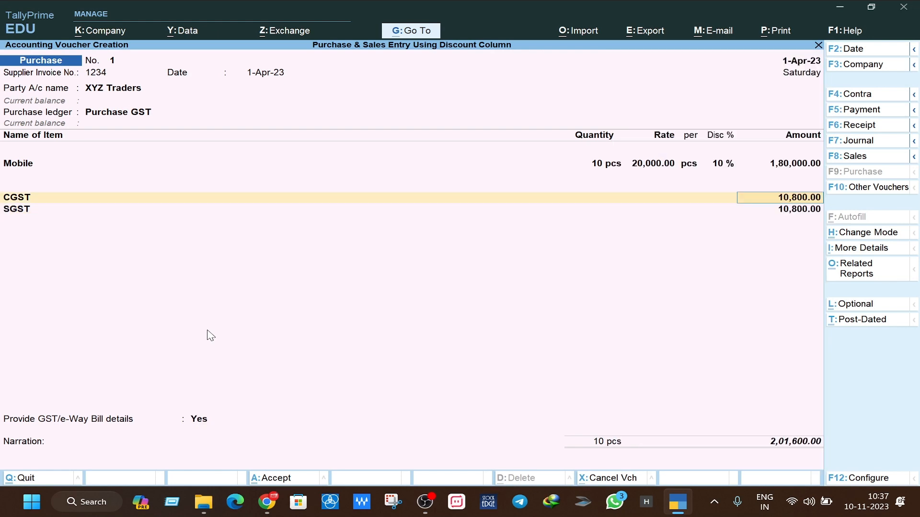
pyautogui.press('BackSpace')
pyautogui.press('BackSpace')
pyautogui.press('BackSpace')
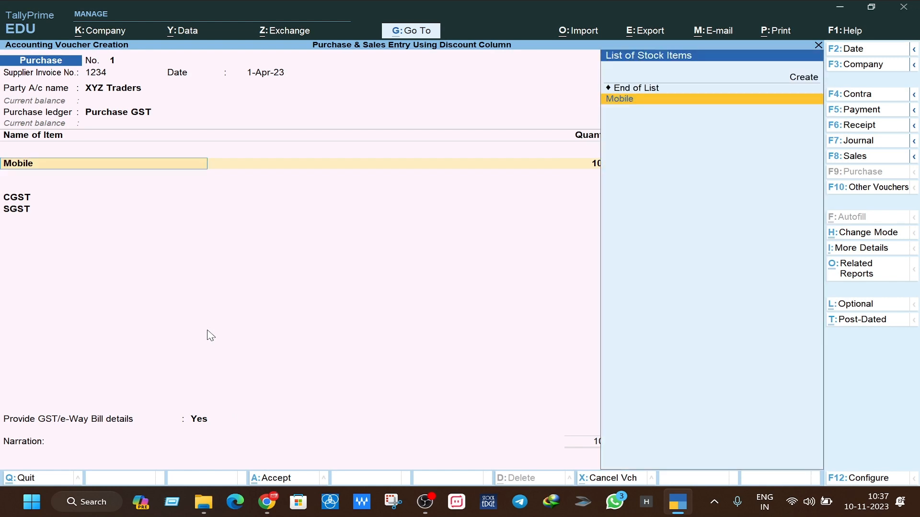
pyautogui.hotkey('ctrl', 'Return')
pyautogui.press('Return')
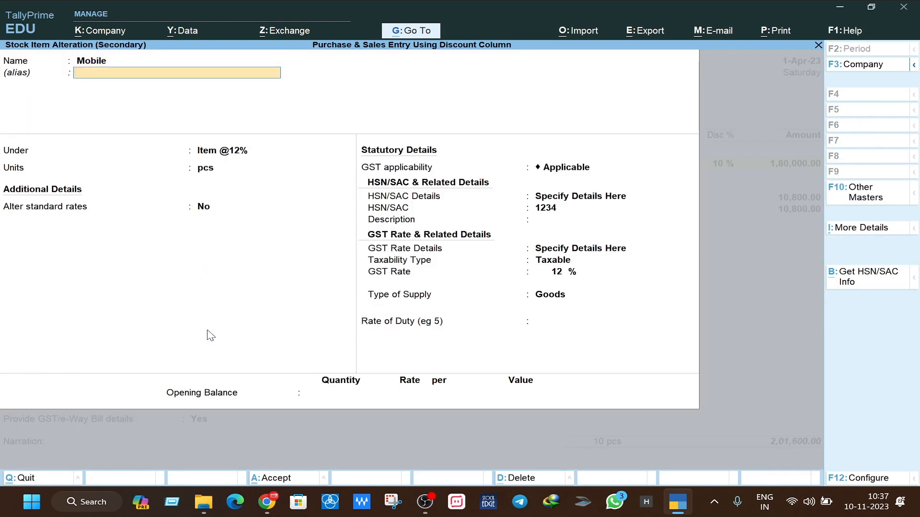
# Step: Review the Mobile item's group, unit, GST applicability and HSN/SAC details
pyautogui.press('Return')
pyautogui.press('Return')
pyautogui.press('BackSpace')
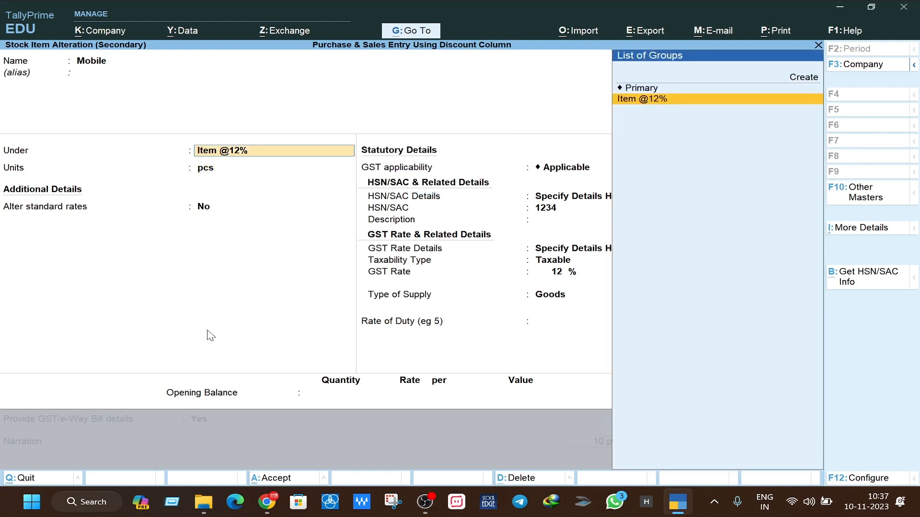
pyautogui.press('Return')
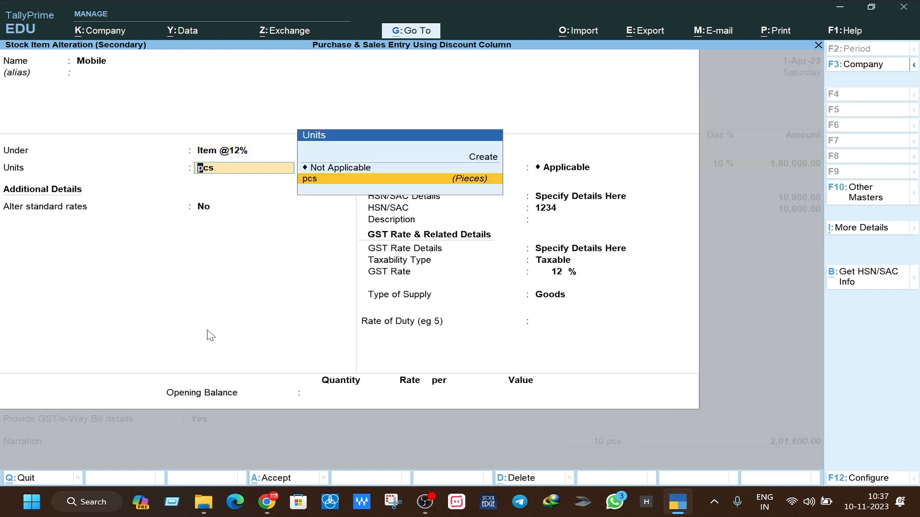
pyautogui.press('Return')
pyautogui.press('Return')
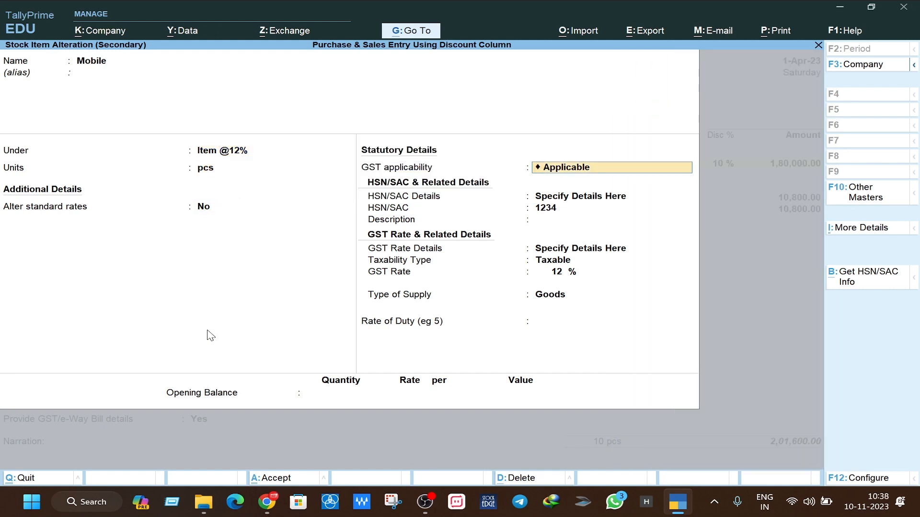
pyautogui.press('Return')
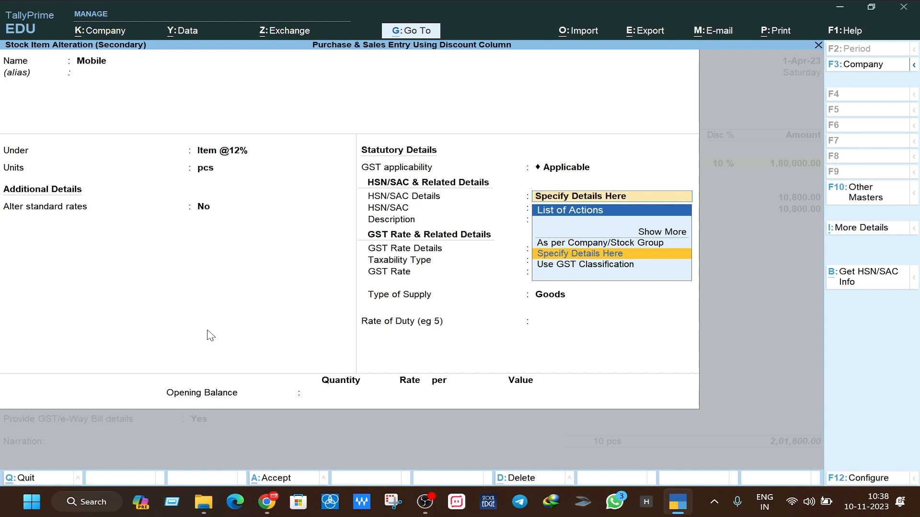
pyautogui.press('Return')
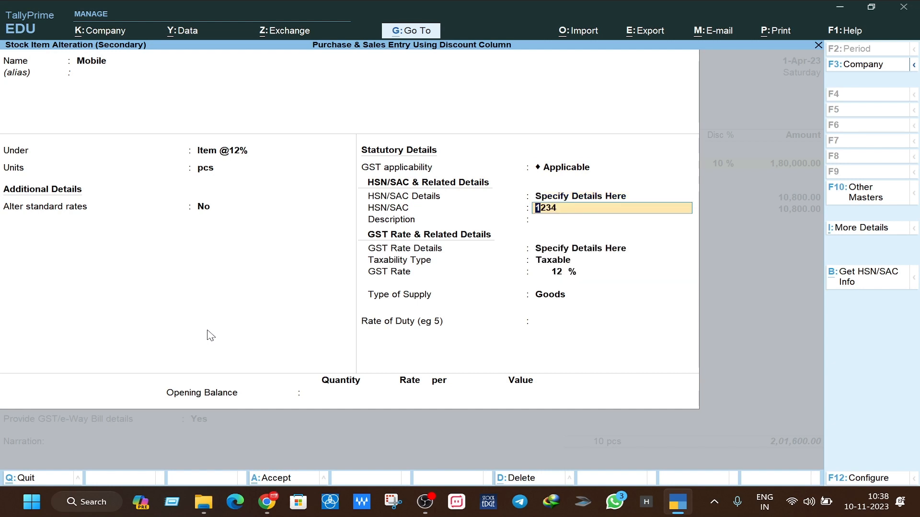
pyautogui.press('Return')
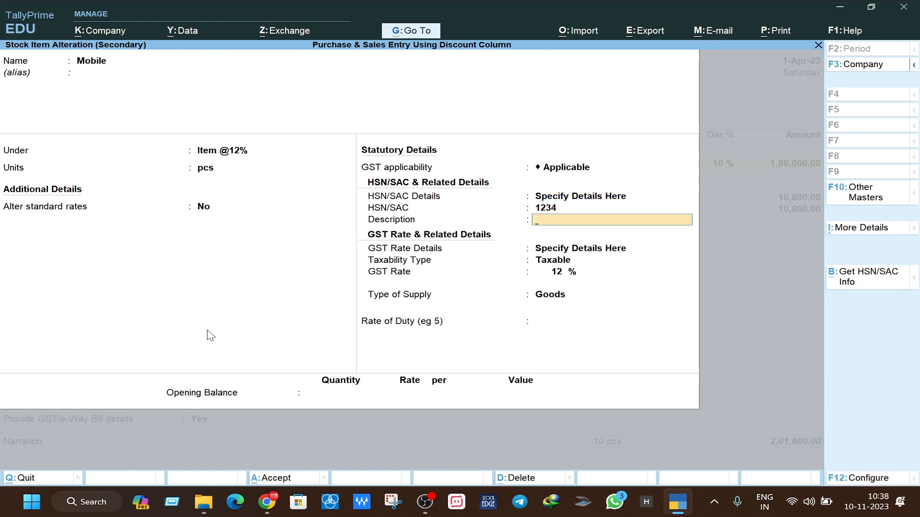
pyautogui.press('Return')
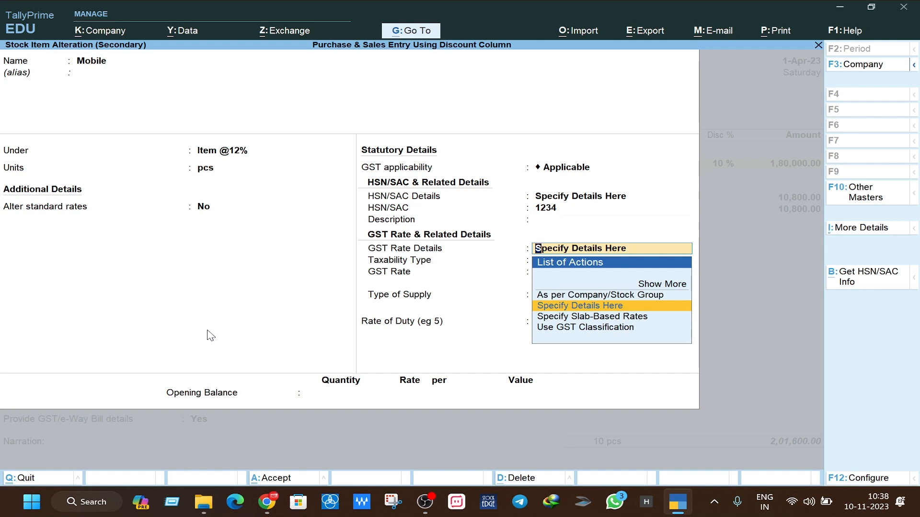
# Step: Review the Mobile item's GST rate source, taxability type and GST rate, and save the item
pyautogui.press('Return')
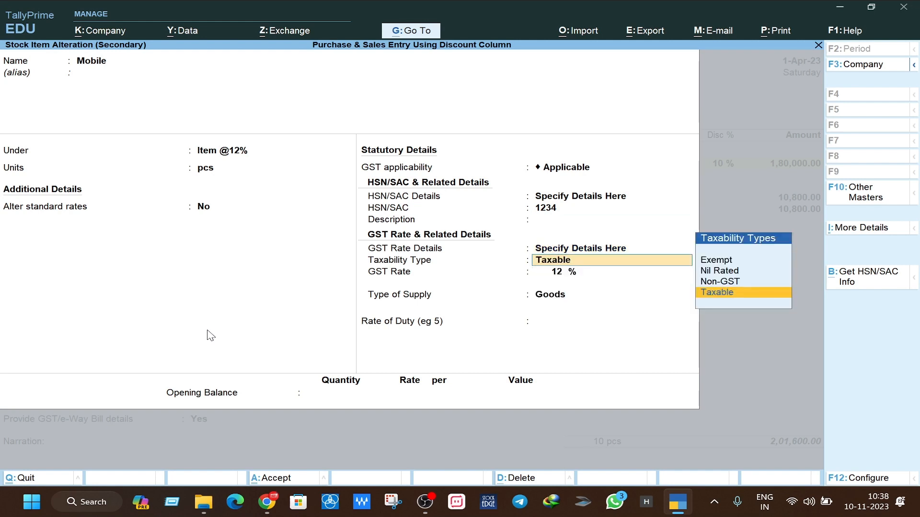
pyautogui.press('Return')
pyautogui.press('Return')
pyautogui.press('Return')
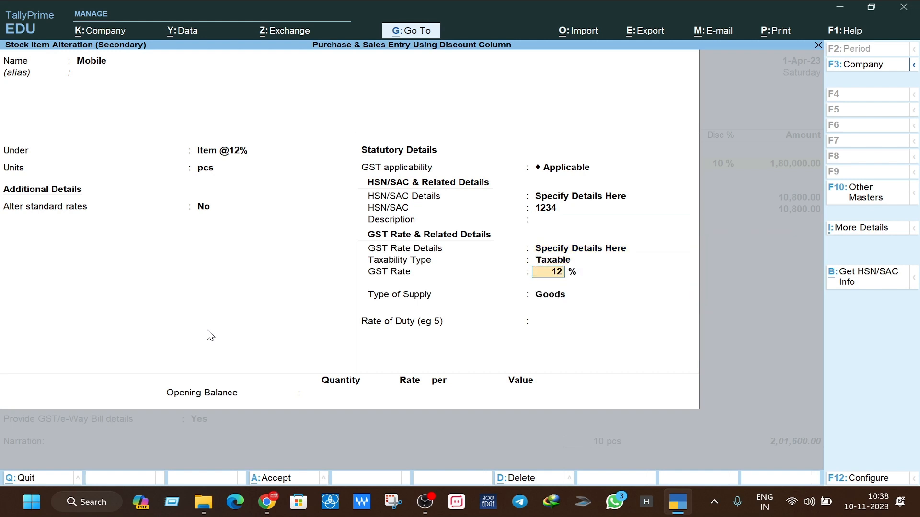
pyautogui.press('Return')
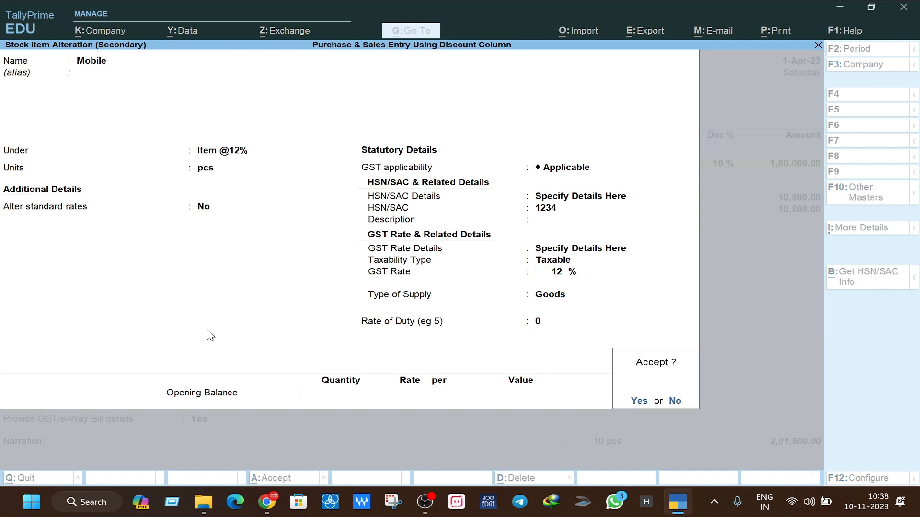
pyautogui.press('Return')
# Step: Accept the Mobile line's item, quantity, rate and discount unchanged and return to the CGST ledger line
pyautogui.press('Return')
pyautogui.press('Return')
pyautogui.press('Return')
pyautogui.press('Return')
pyautogui.press('Return')
pyautogui.press('Return')
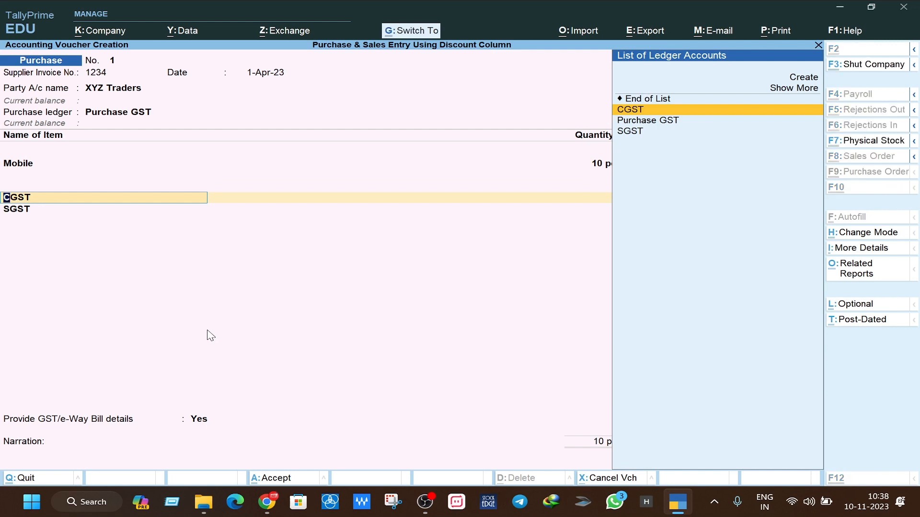
# Step: Review the CGST ledger's duty type, tax type, percentage and rounding method, and leave it without saving
pyautogui.hotkey('ctrl', 'Return')
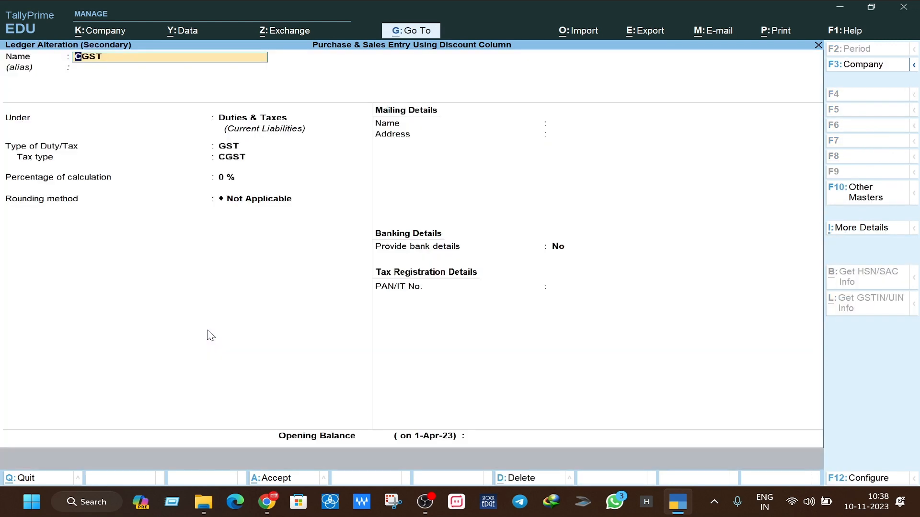
pyautogui.press('Return')
pyautogui.press('Return')
pyautogui.press('Return')
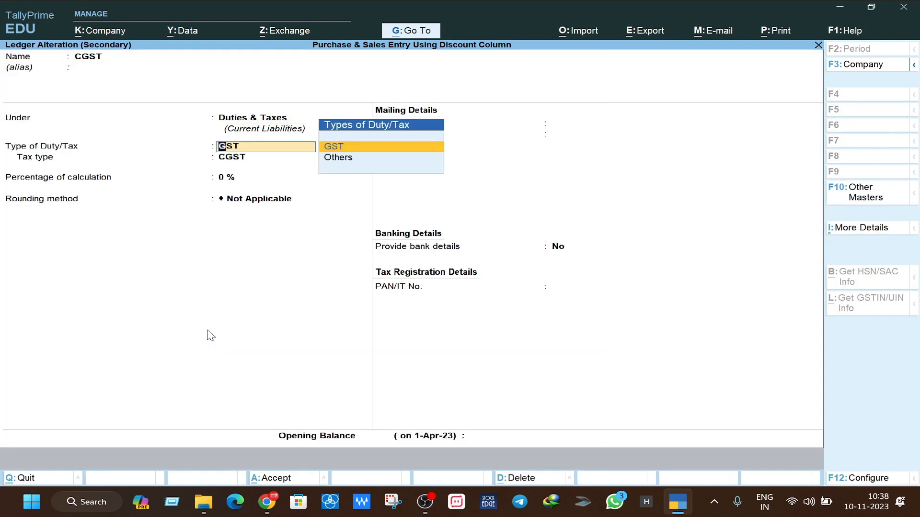
pyautogui.press('Return')
pyautogui.press('Return')
pyautogui.press('Return')
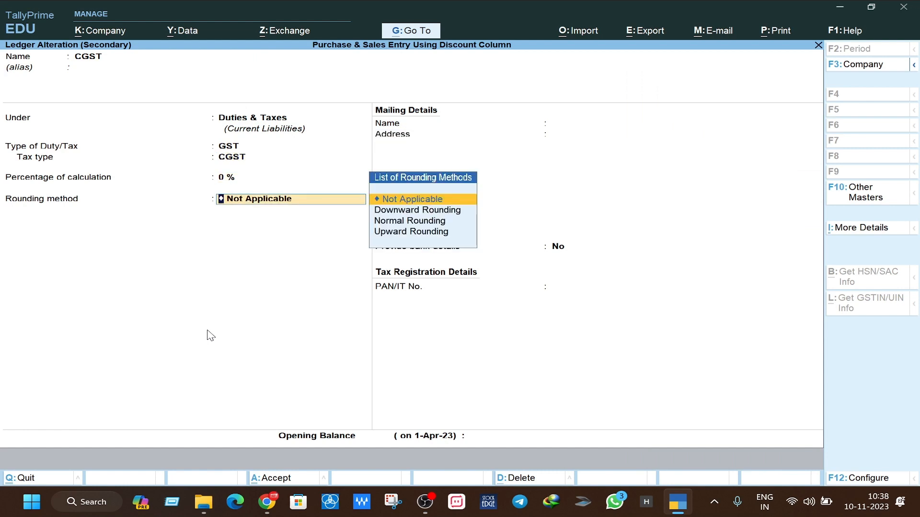
pyautogui.press('Escape')
pyautogui.press('Return')
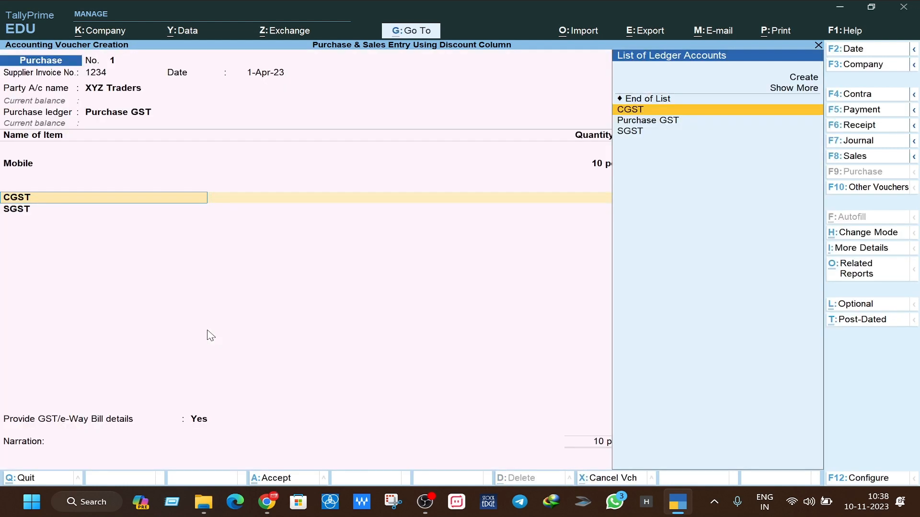
# Step: Reselect CGST as the ledger on the first tax line below Mobile
pyautogui.press('Escape')
pyautogui.press('BackSpace')
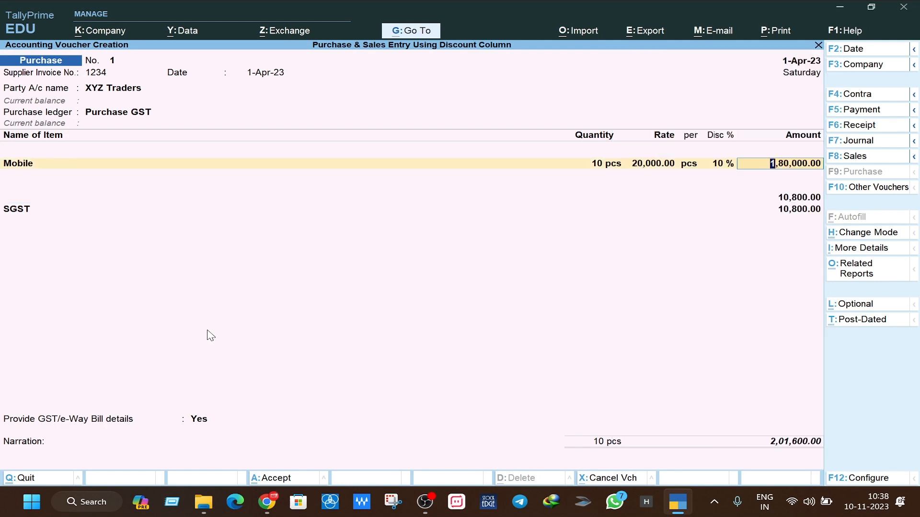
pyautogui.press('Return')
pyautogui.write('Cg')
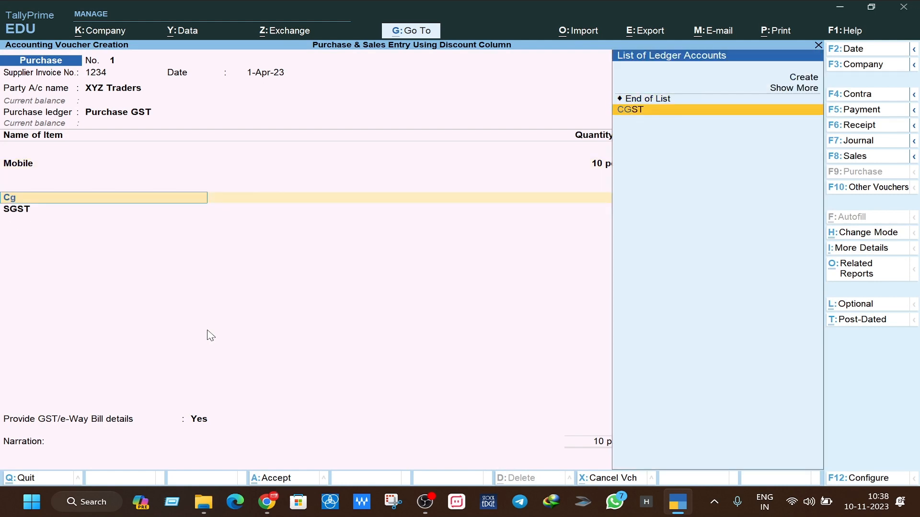
pyautogui.press('Return')
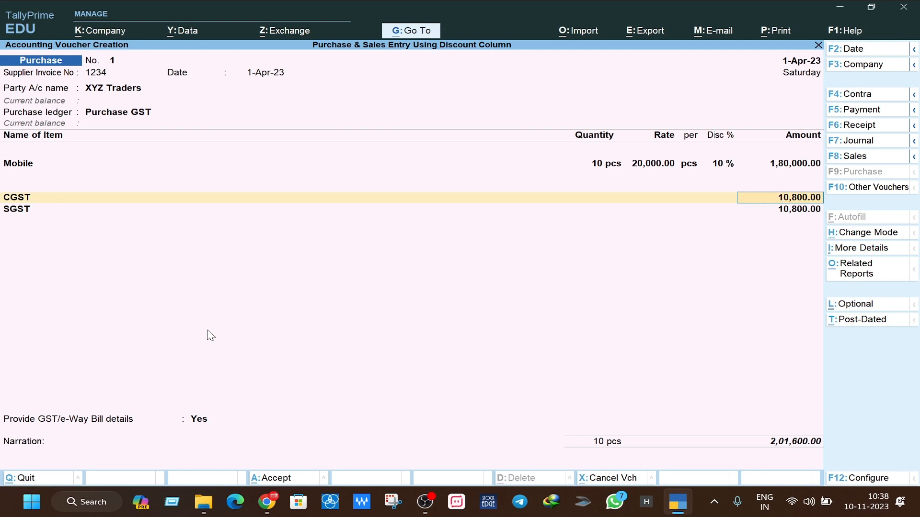
# Step: Examine the voucher's GST tax analysis with the detailed CGST and SGST breakup, and return to the voucher
pyautogui.hotkey('ctrl', 'o')
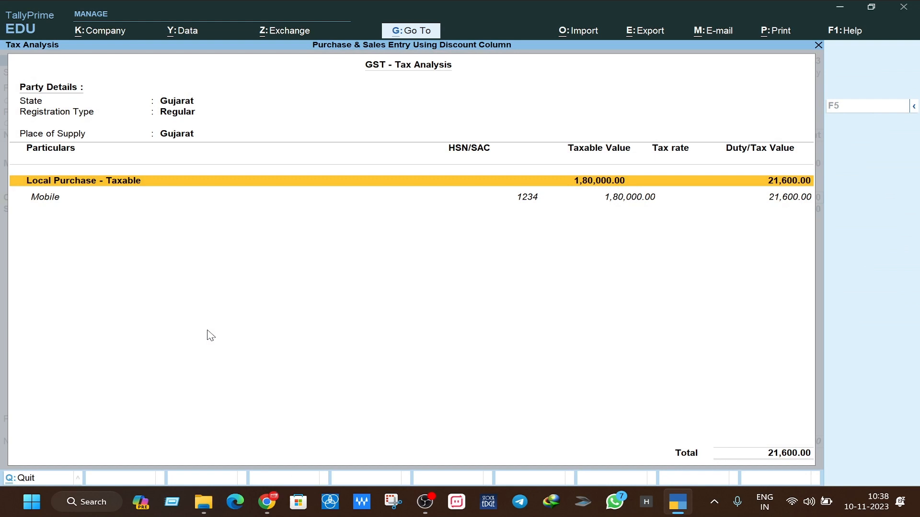
pyautogui.press('F5')
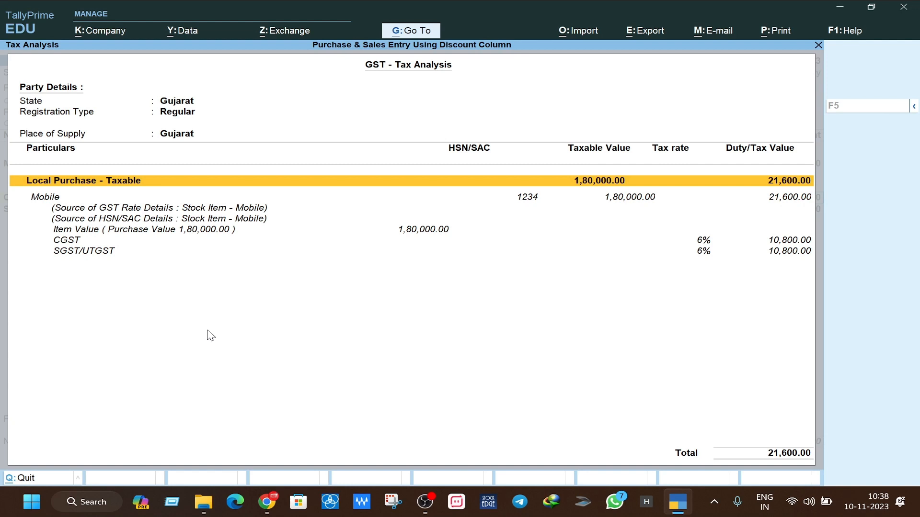
pyautogui.press('Escape')
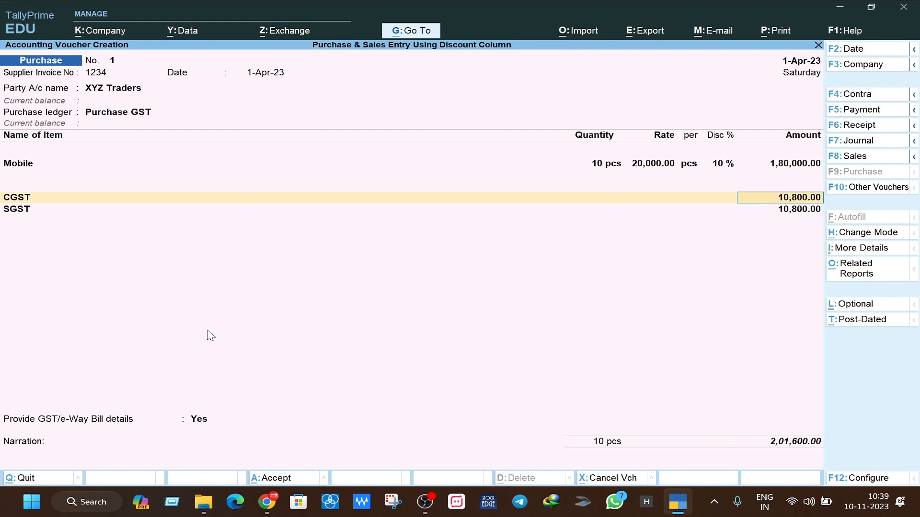
# Step: Accept the CGST and SGST ledgers with their calculated amounts and end the ledger list
pyautogui.press('Return')
pyautogui.press('Return')
pyautogui.press('Return')
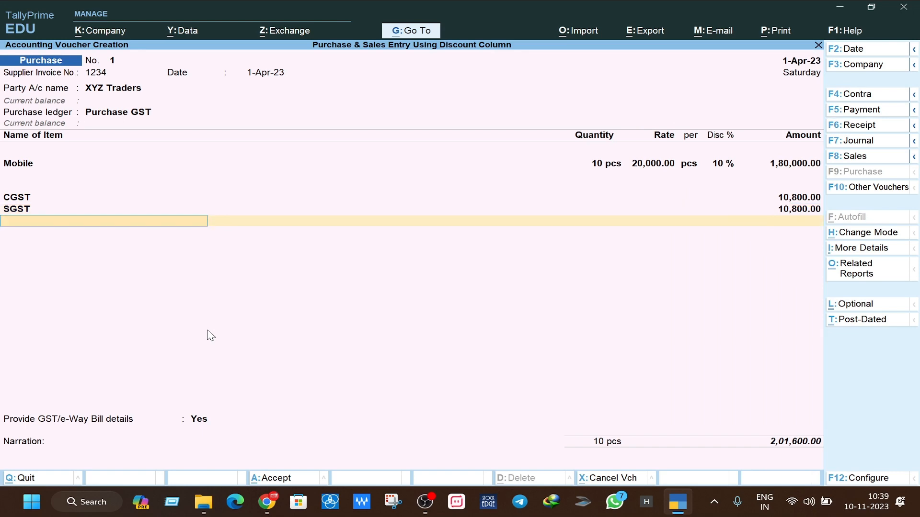
pyautogui.press('Return')
# Step: Keep GST/e-Way Bill details at Yes, leaving the e-Way Bill fields blank, transporter None and mode Not Applicable
pyautogui.press('Return')
pyautogui.press('Return')
pyautogui.press('Return')
pyautogui.press('Return')
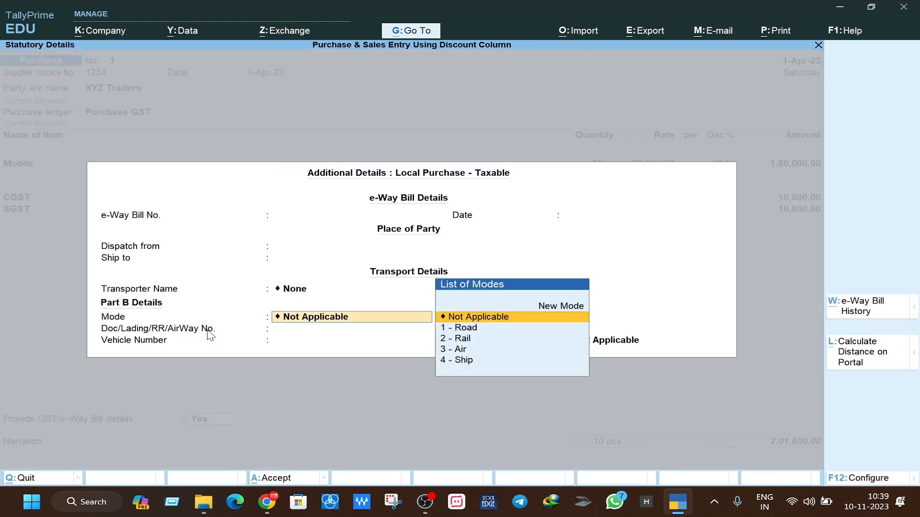
pyautogui.press('Return')
pyautogui.press('Return')
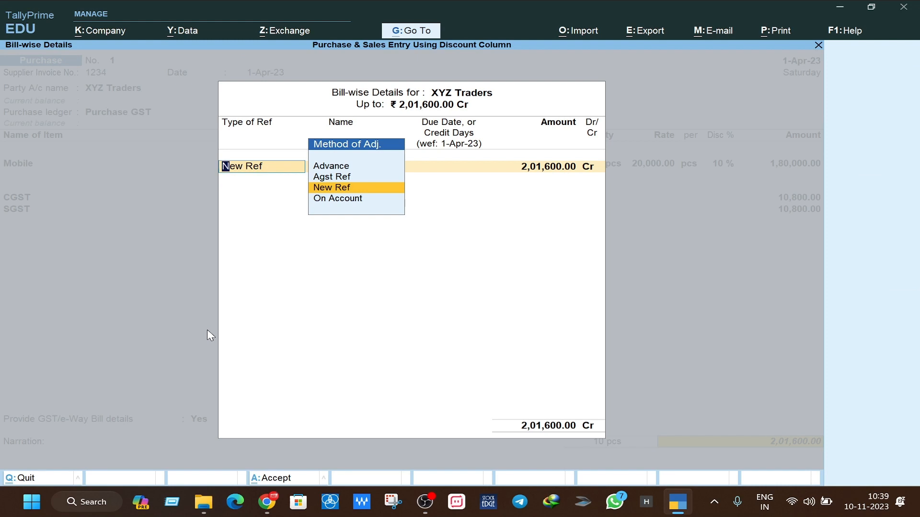
# Step: Allocate the full bill amount for XYZ Traders as a New Ref, and save the purchase voucher without a narration
pyautogui.press('Return')
pyautogui.press('Return')
pyautogui.press('Return')
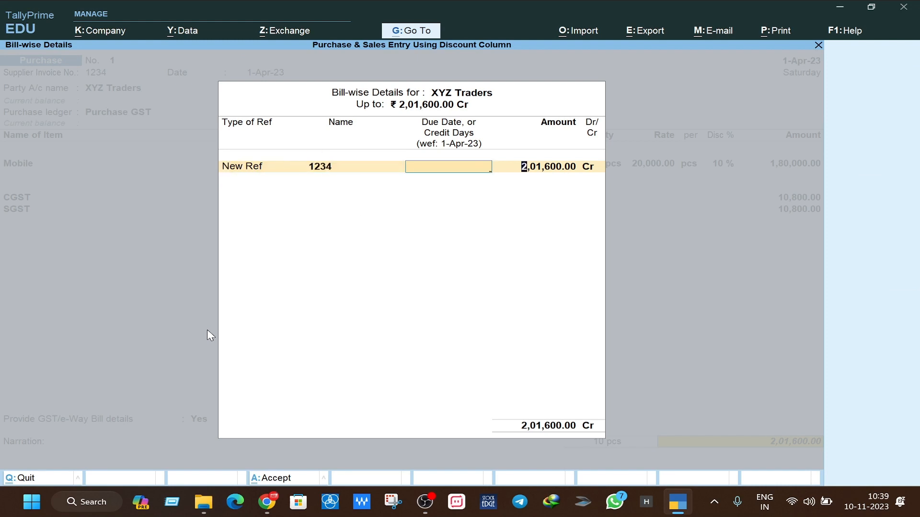
pyautogui.press('Return')
pyautogui.press('Return')
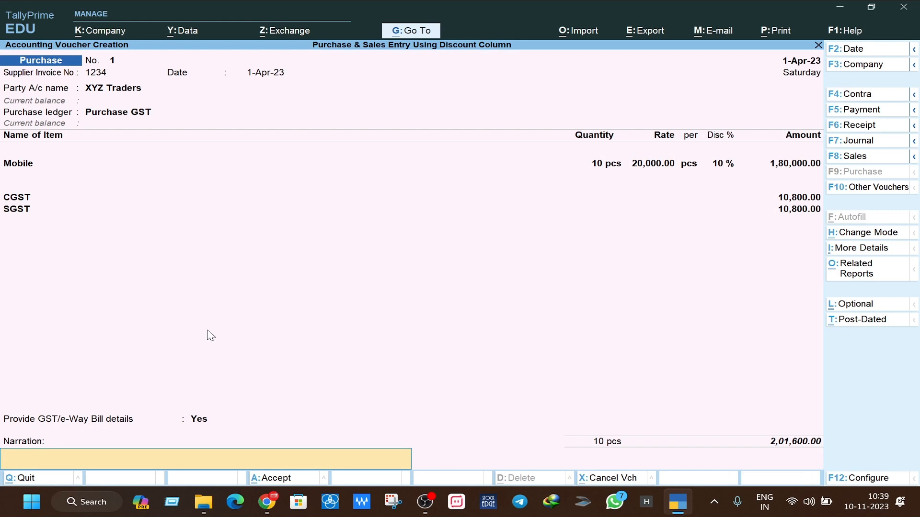
pyautogui.press('Return')
pyautogui.press('Return')
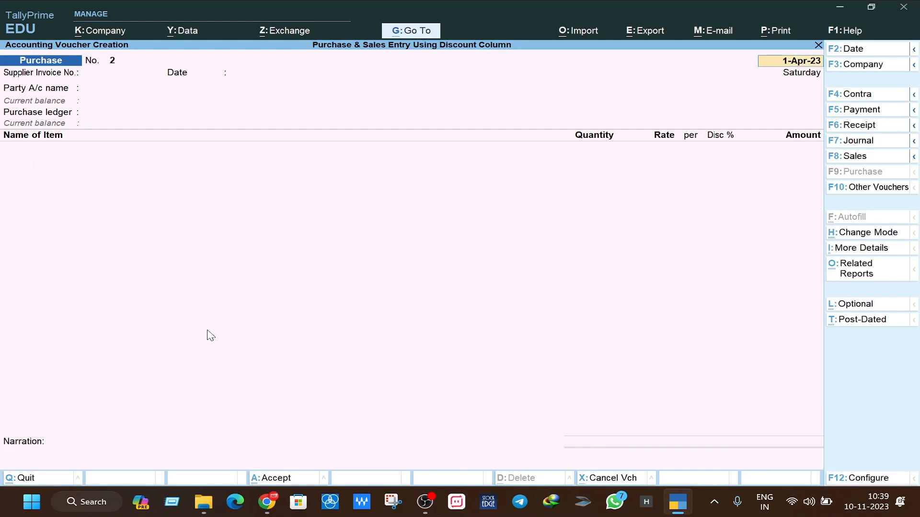